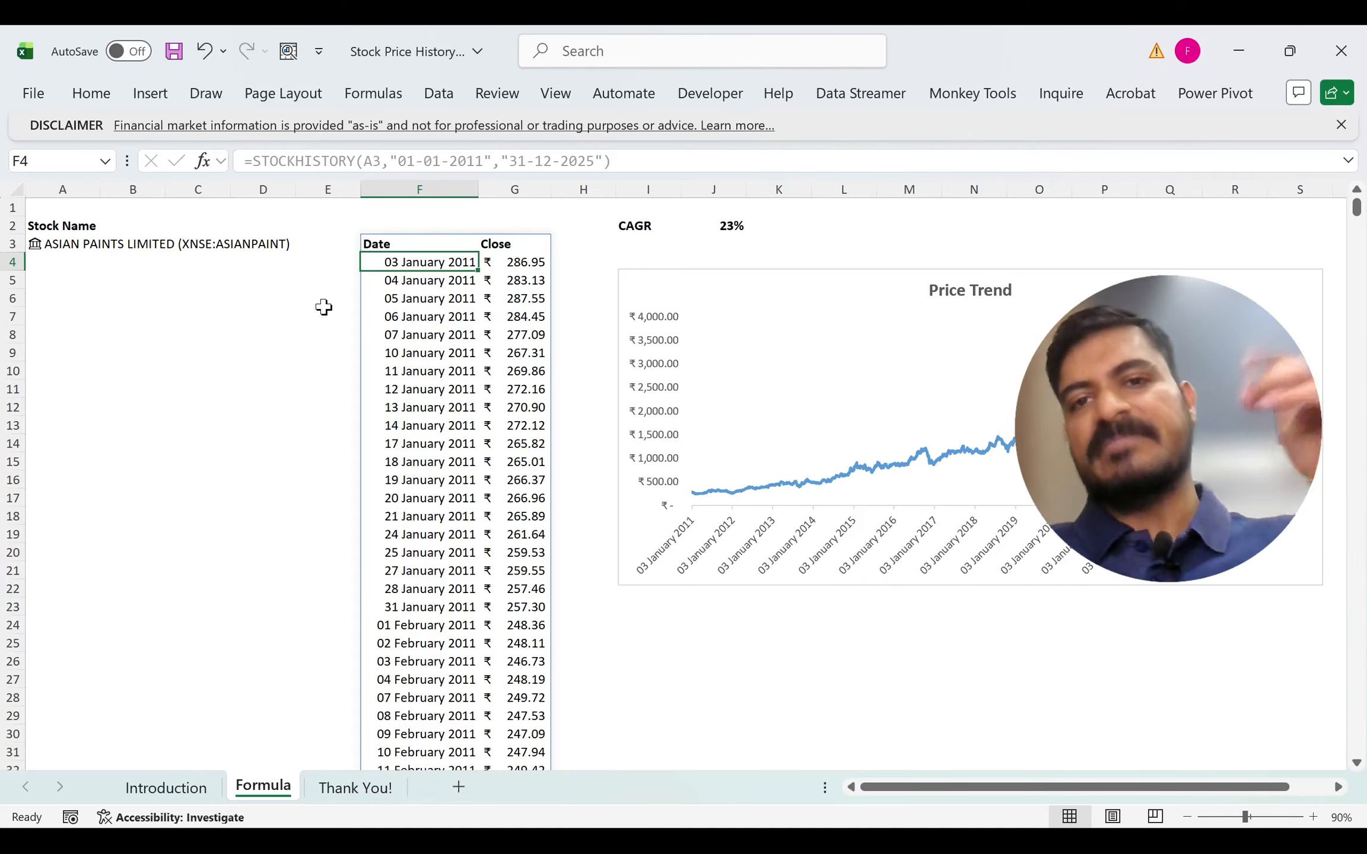
Step: Examine the stock name entry in cell A3 of the Formula sheet
key(Up)
key(Up)
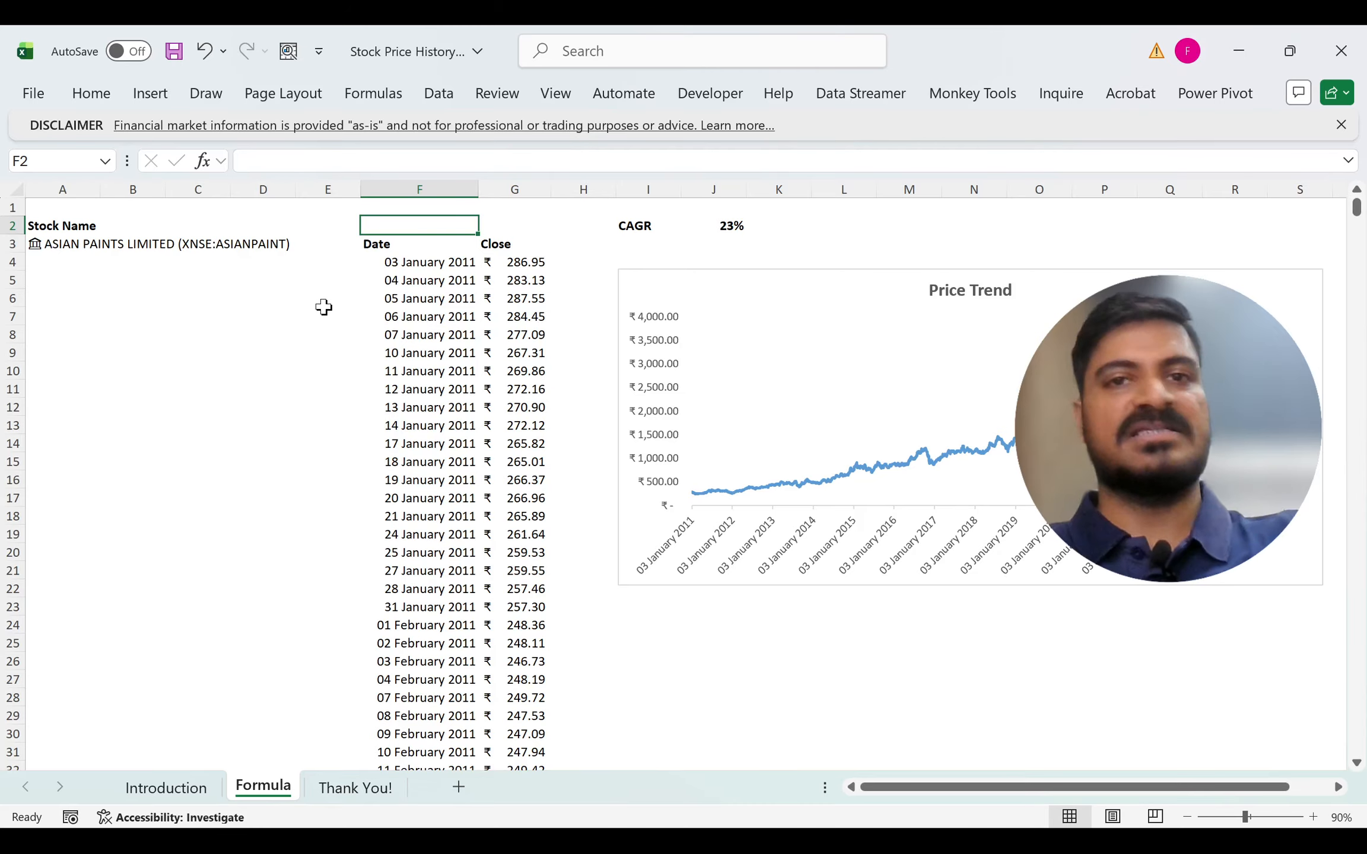
key(Left)
key(Left)
key(Left)
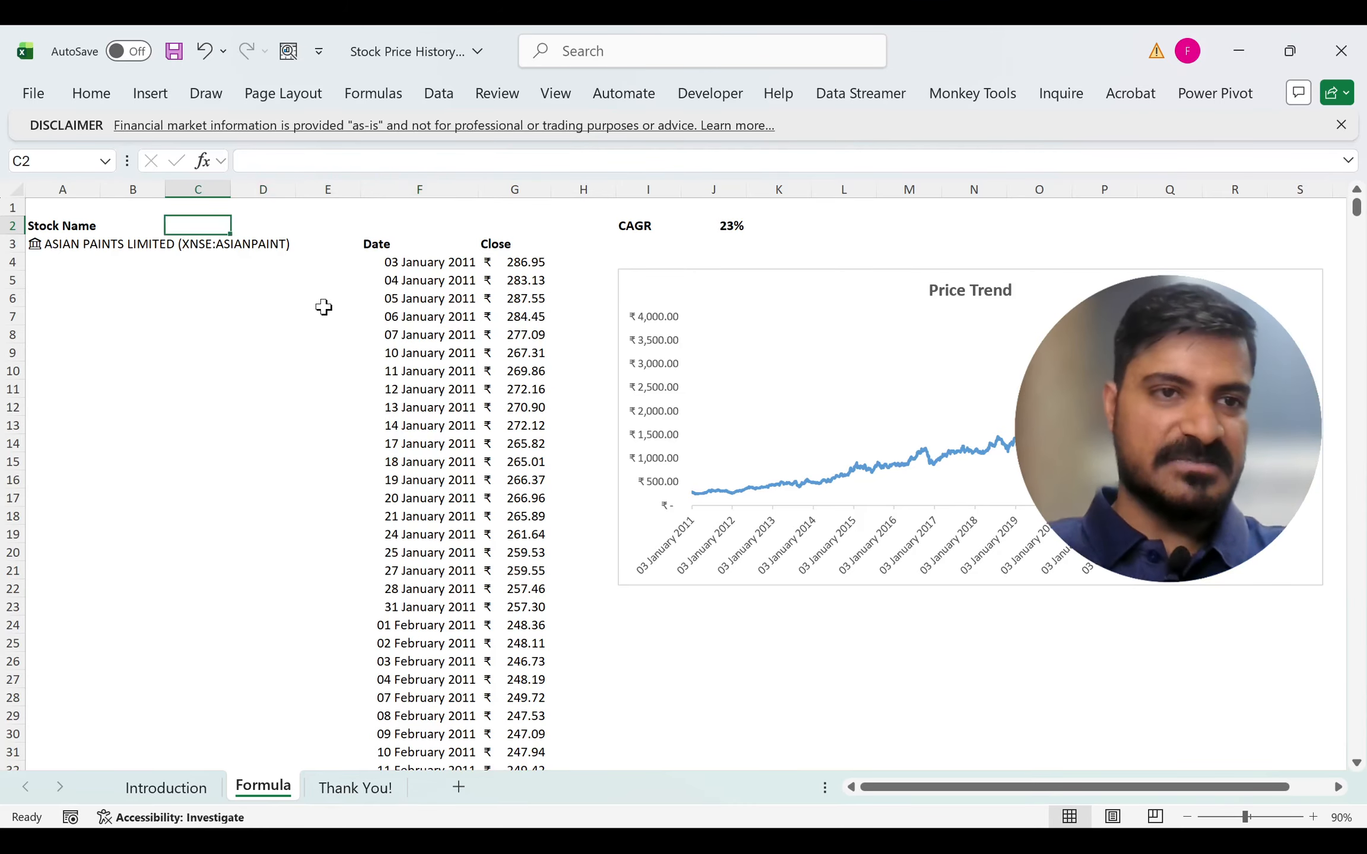
key(Down)
key(Left)
key(Left)
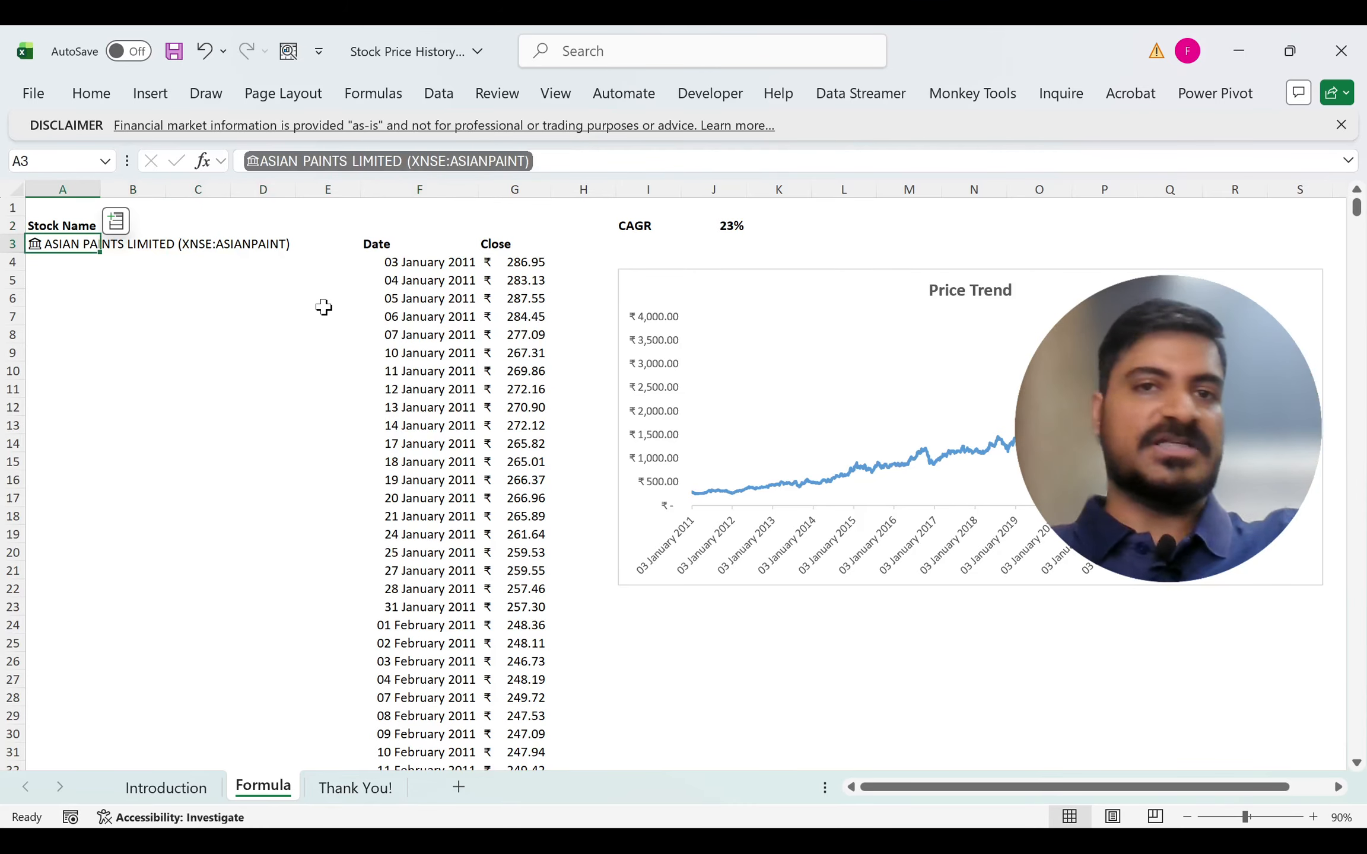
key(Right)
key(Right)
key(Right)
key(Right)
key(Right)
key(Left)
key(Up)
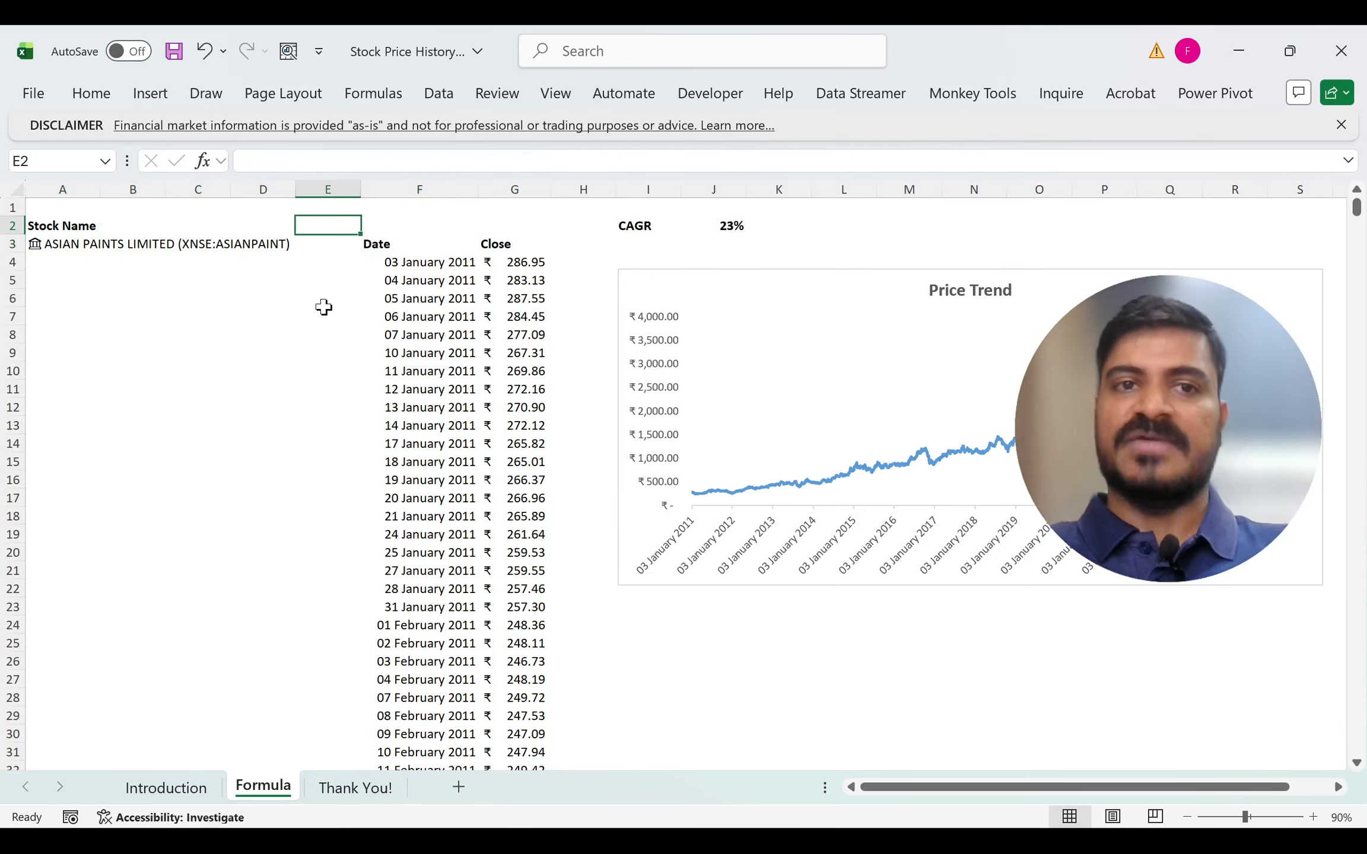
key(Right)
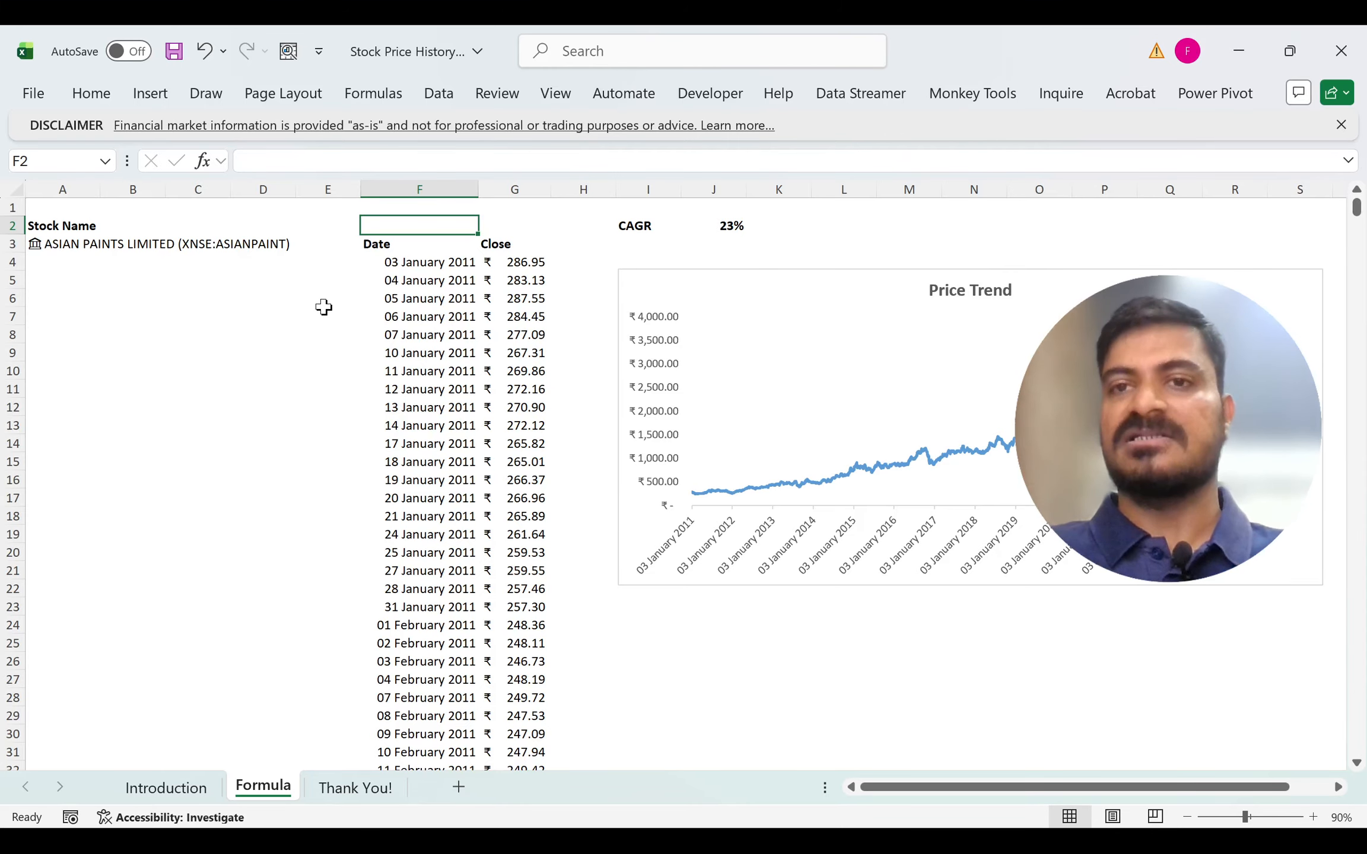
Step: Examine the STOCKHISTORY formula in F3 and the extent of its Date and Close columns
key(Down)
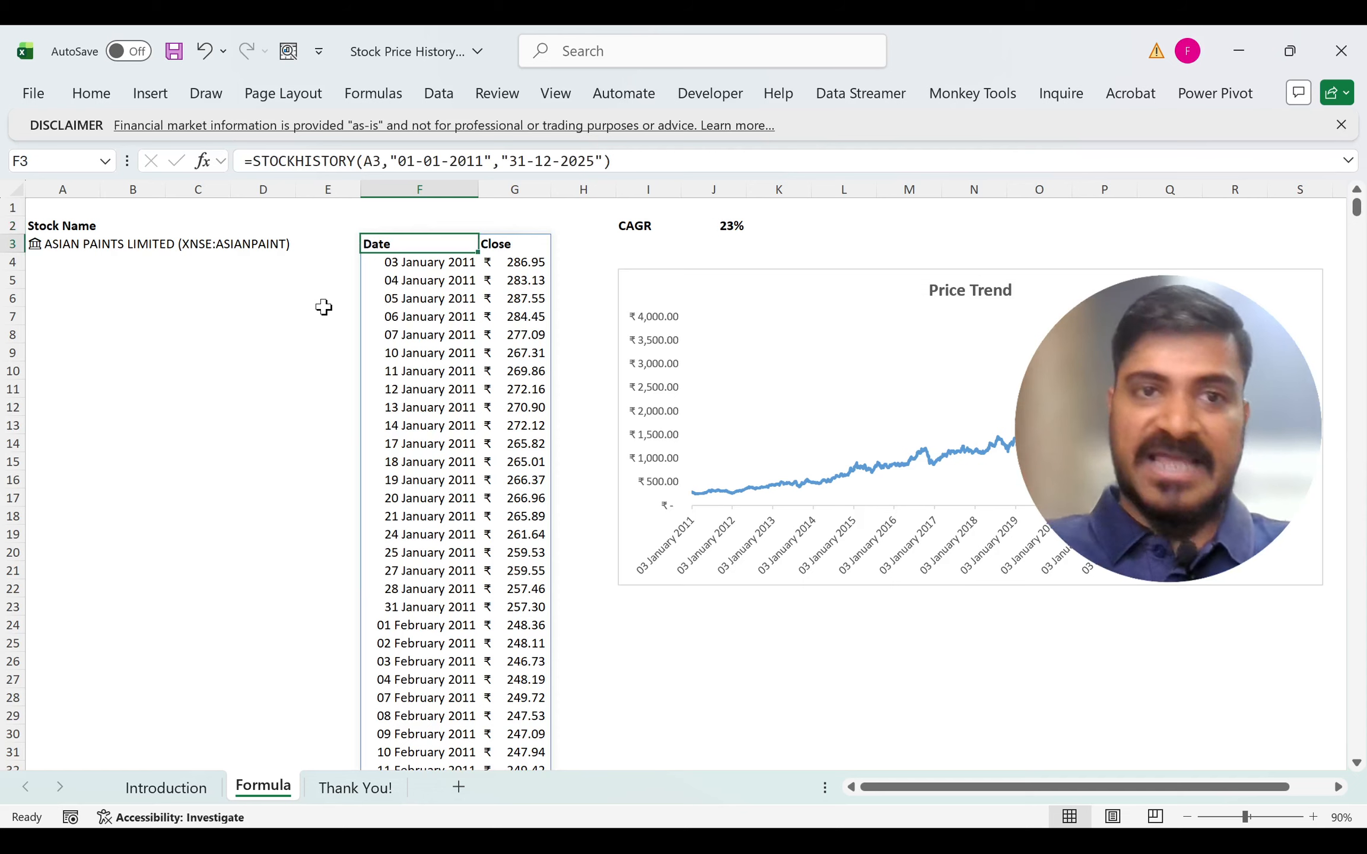
key(Down)
key(Right)
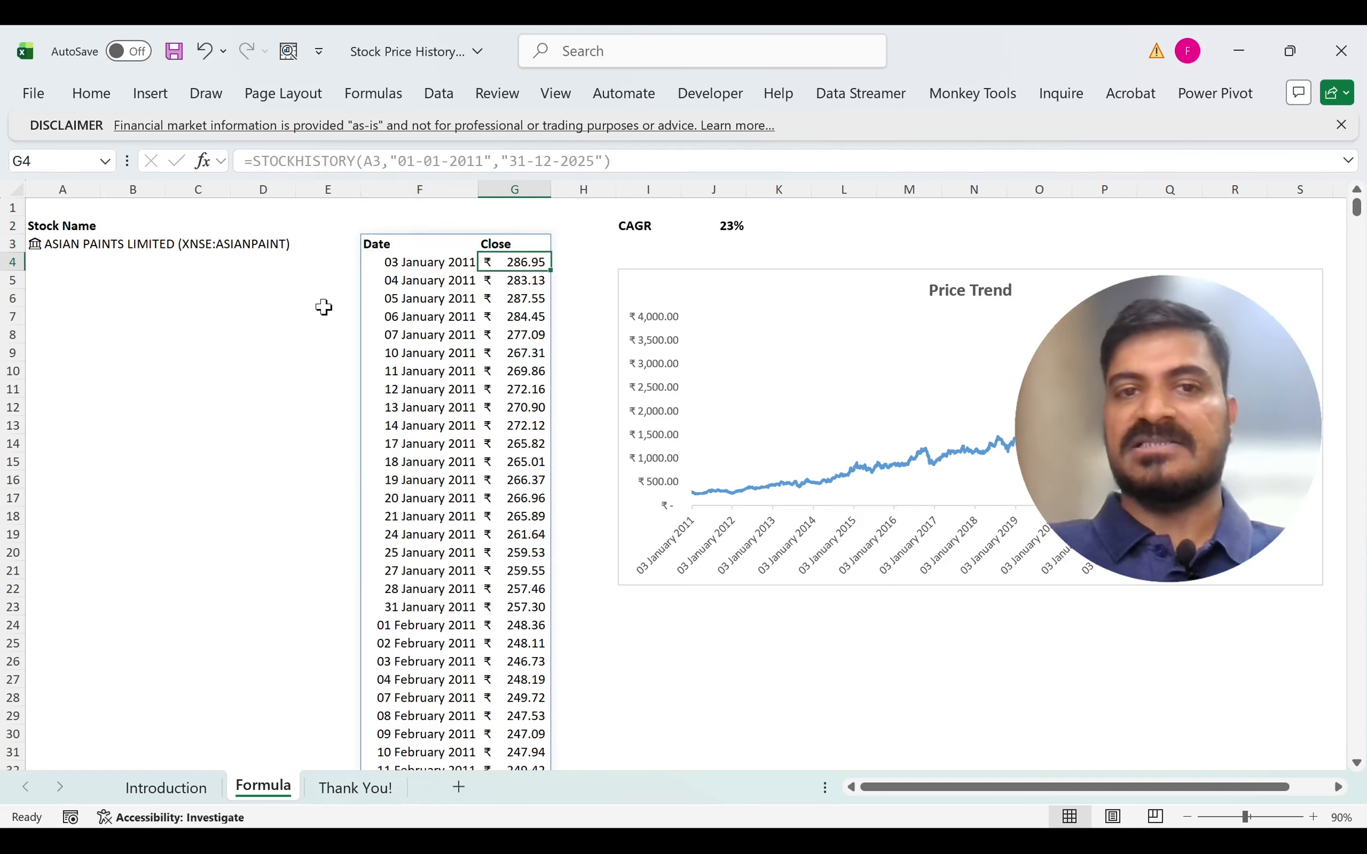
key(ctrl+Down)
key(ctrl+Up)
key(ctrl+Up)
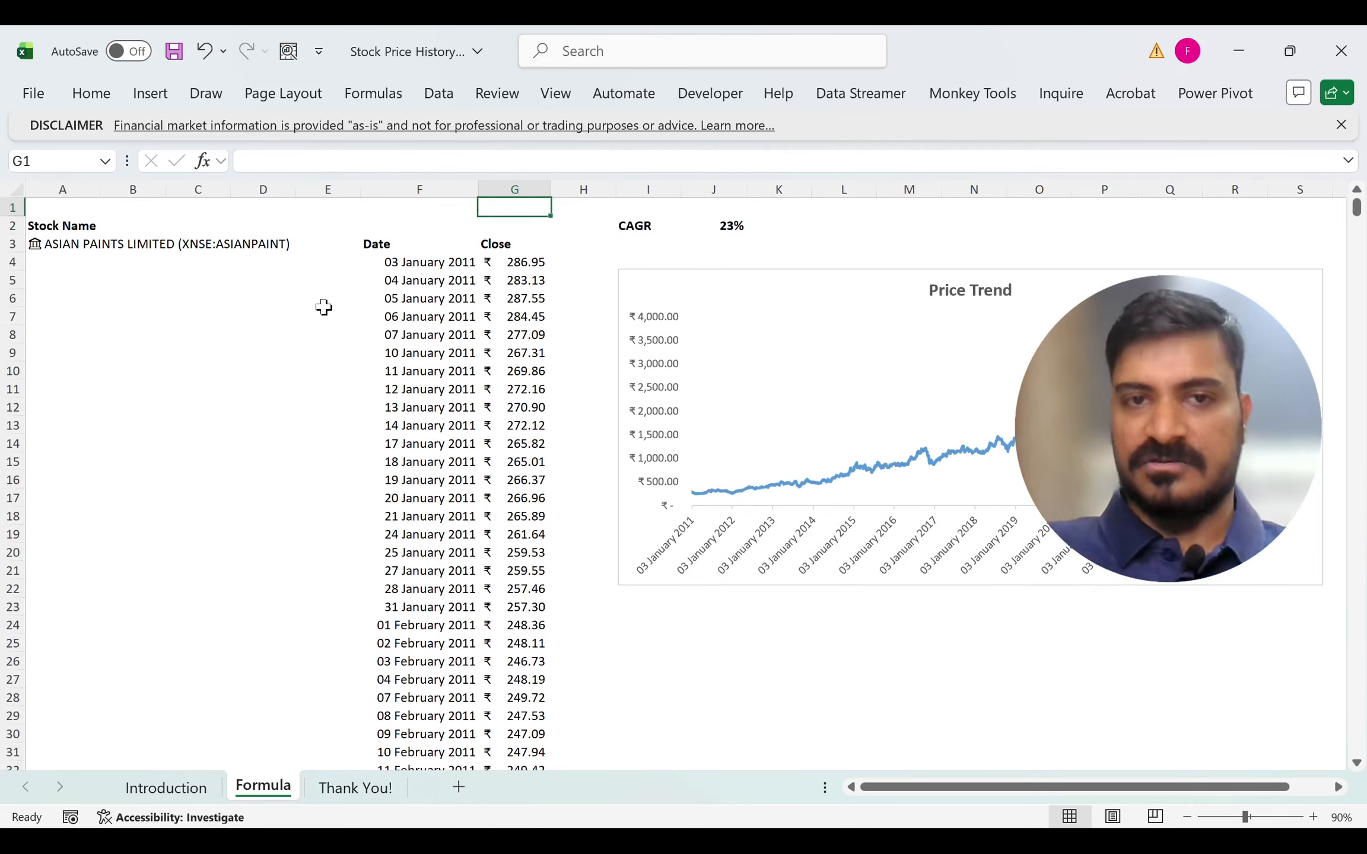
key(ctrl+Down)
key(Down)
key(Left)
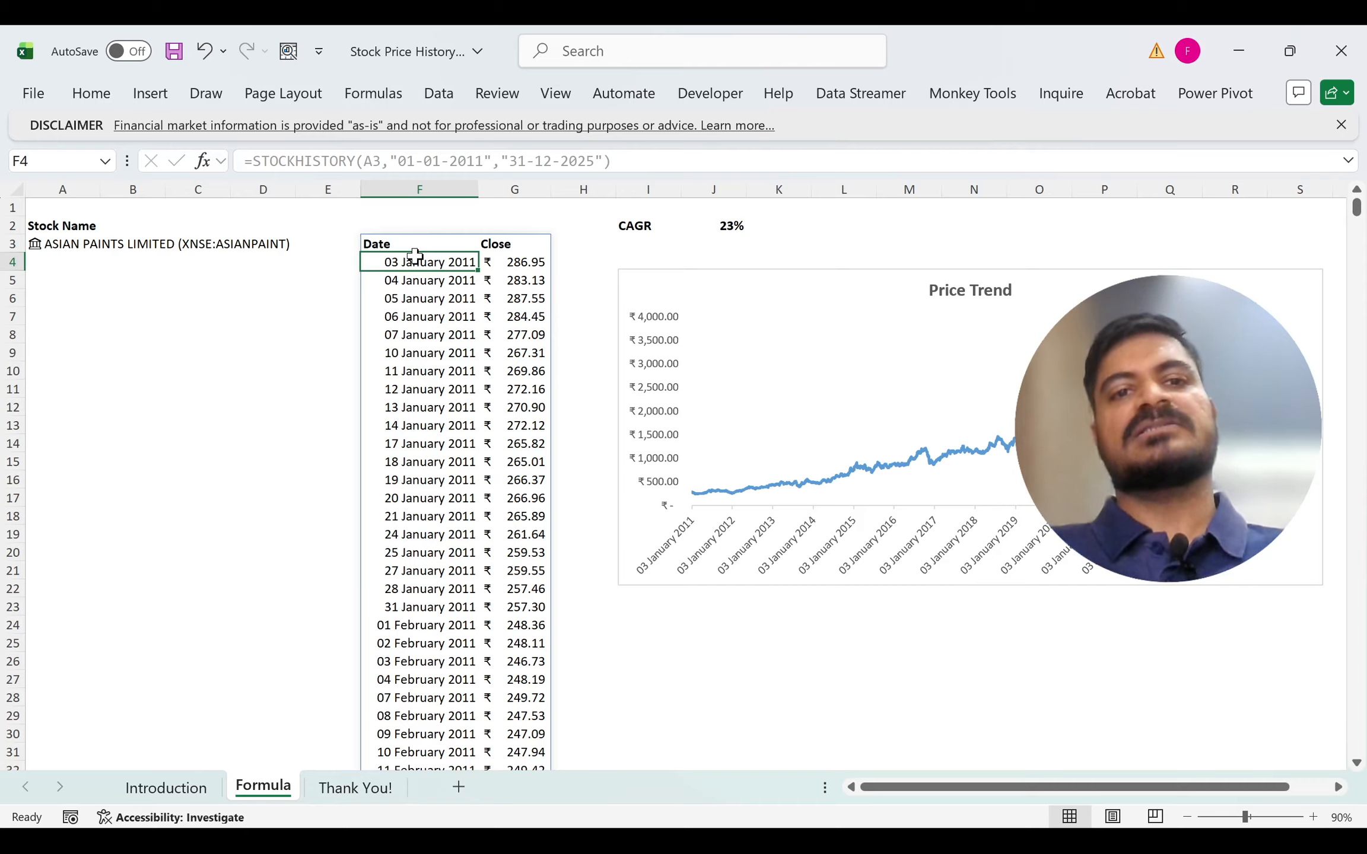
key(Right)
key(Left)
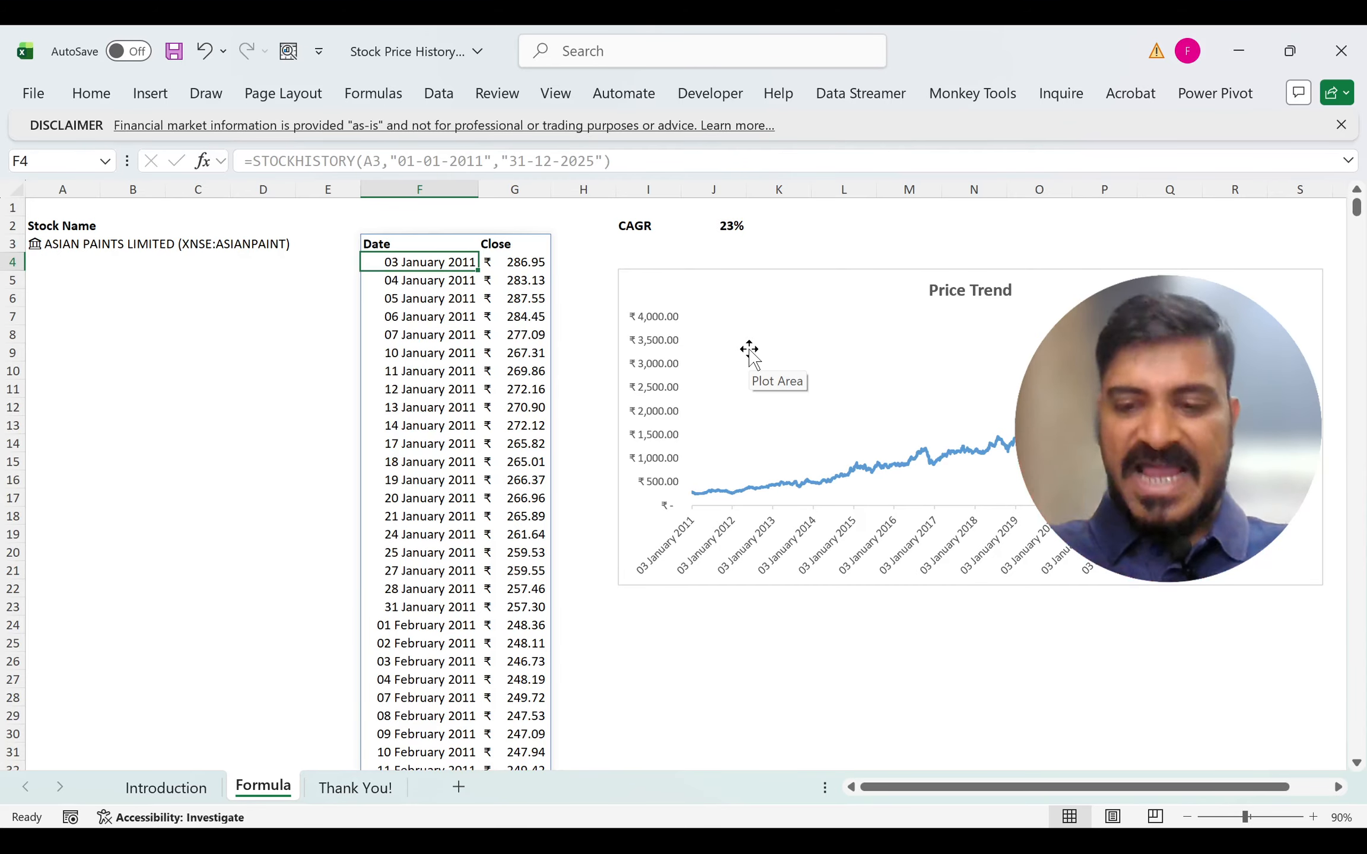
key(Up)
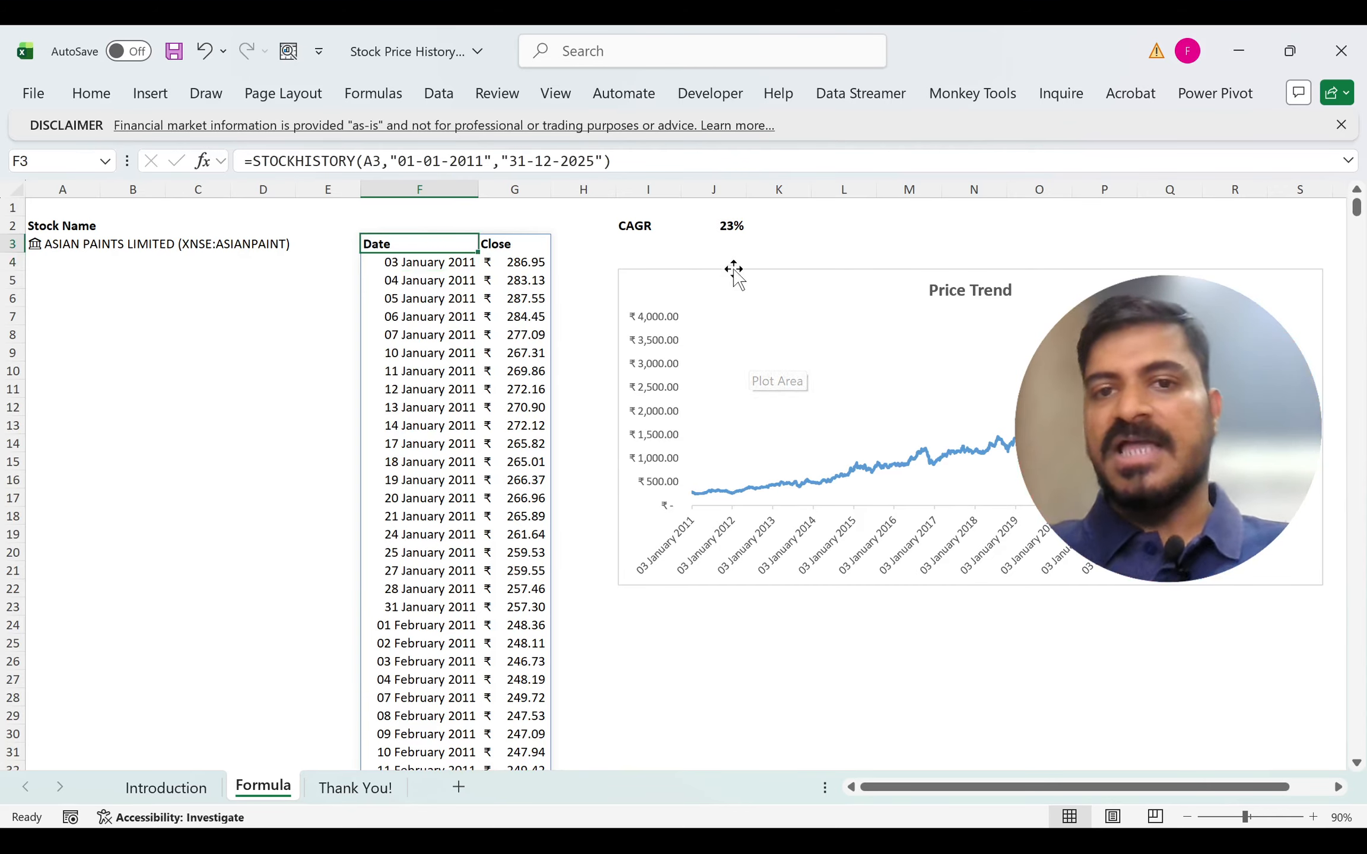
Step: Inspect the Price Trend chart's source data and the CAGR formula in J2
click(721, 287)
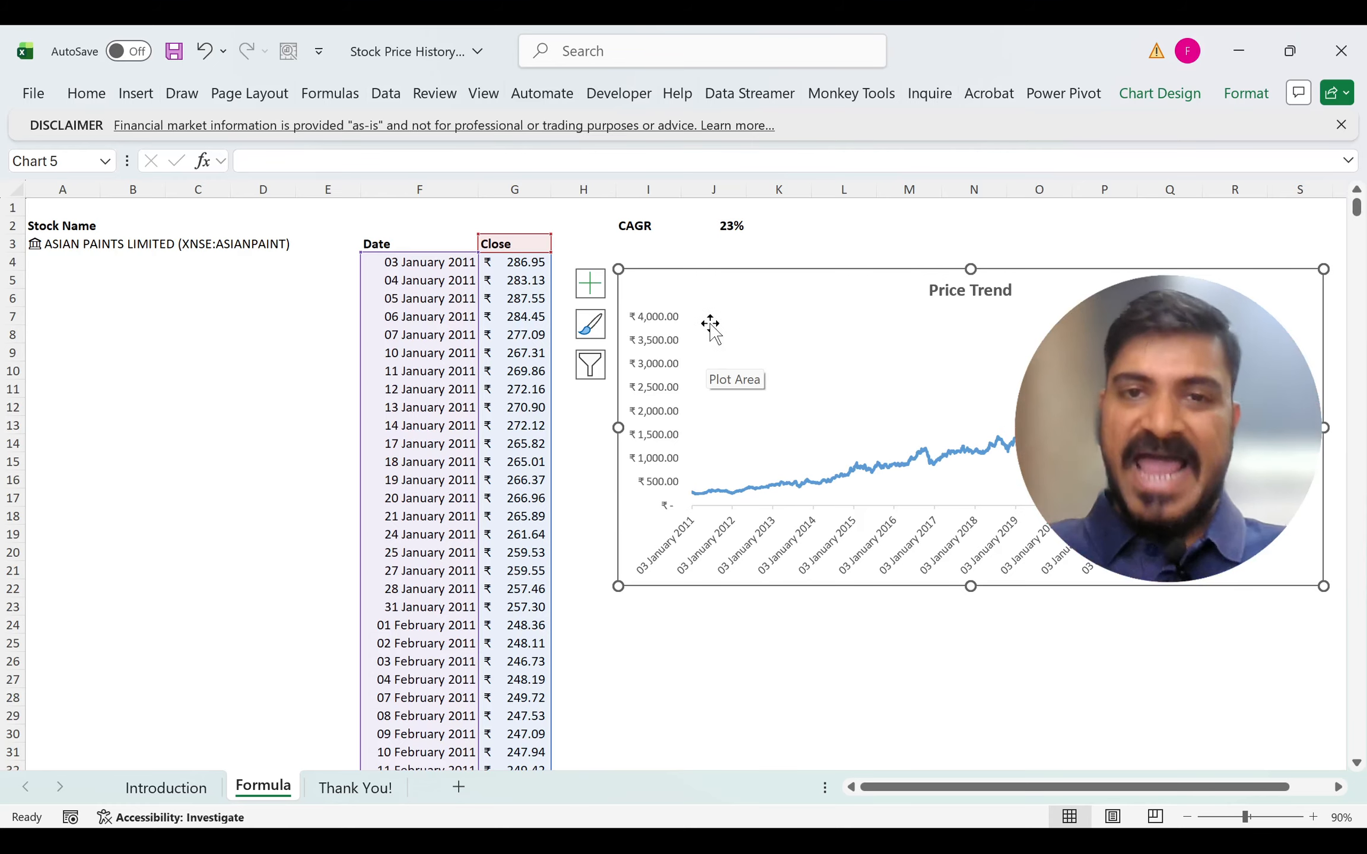
click(642, 227)
key(Right)
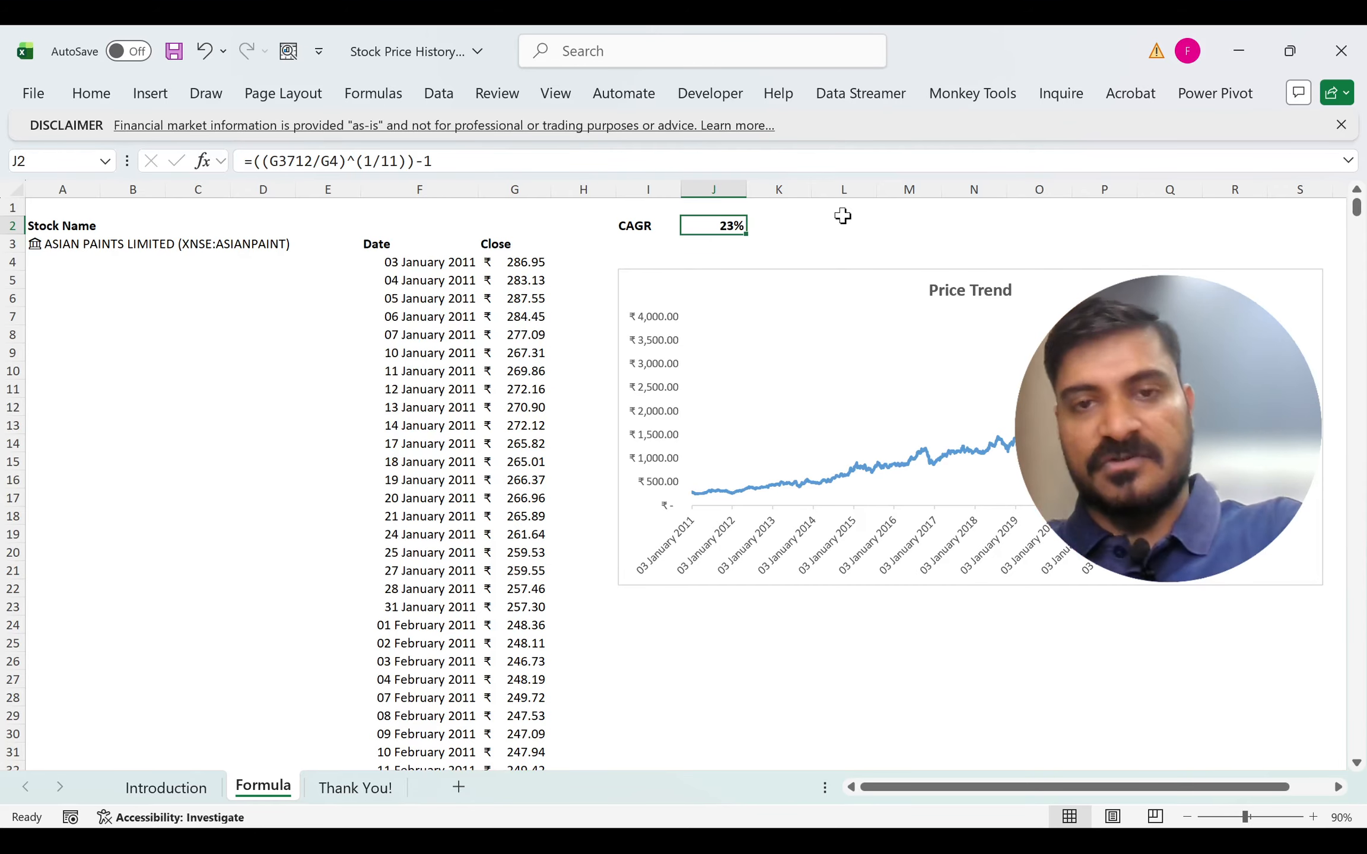
click(783, 367)
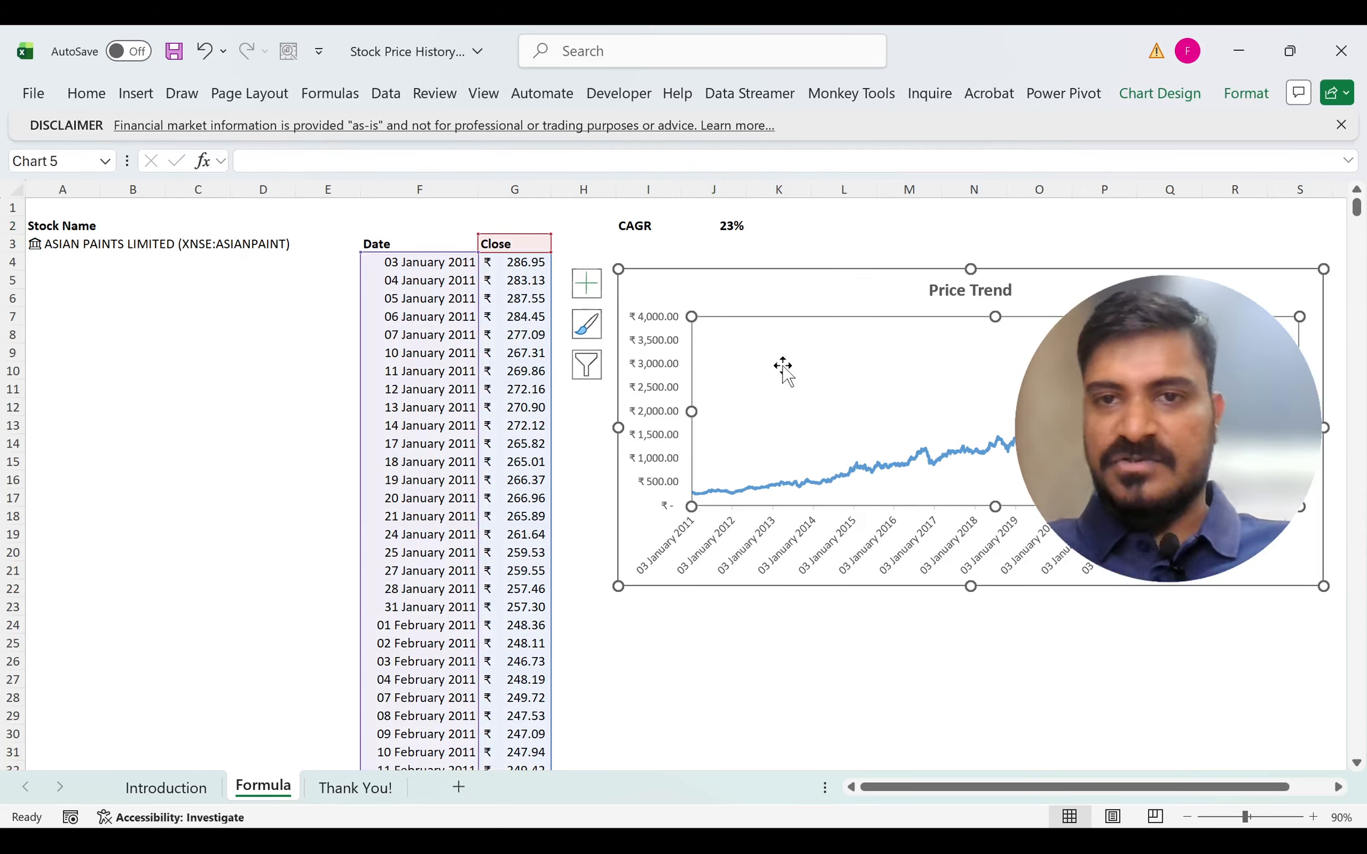
click(773, 299)
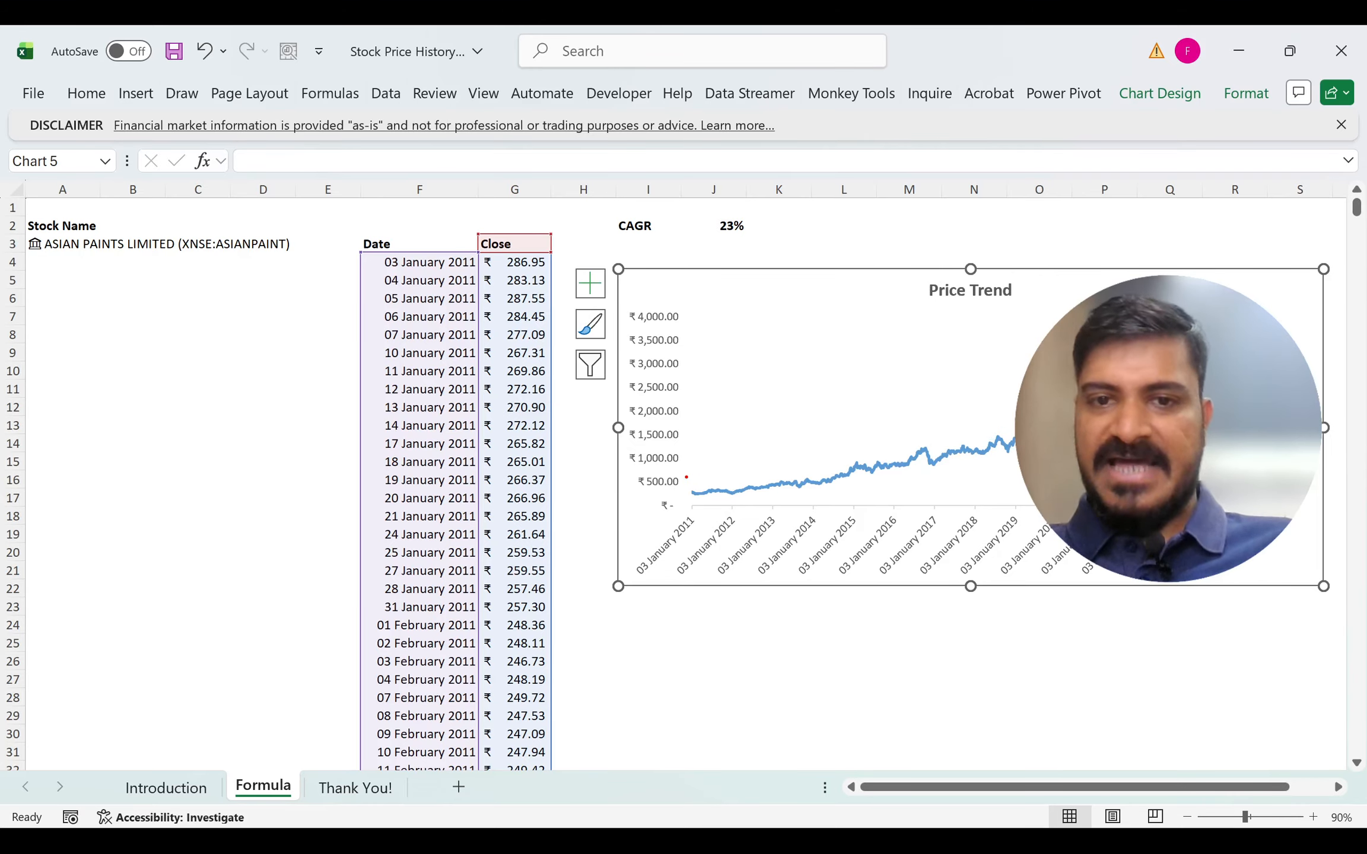
drag(683, 478, 736, 504)
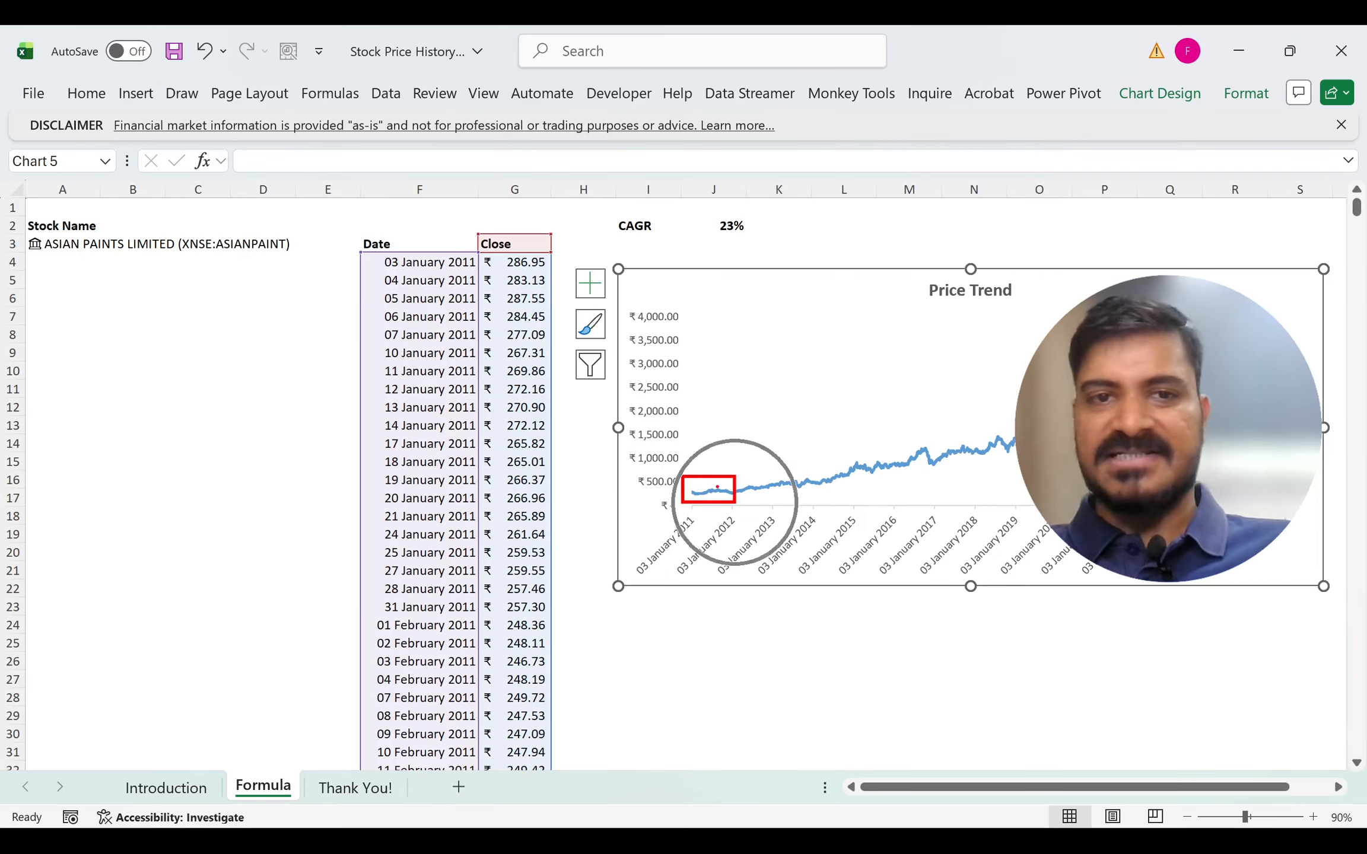
drag(330, 258, 464, 225)
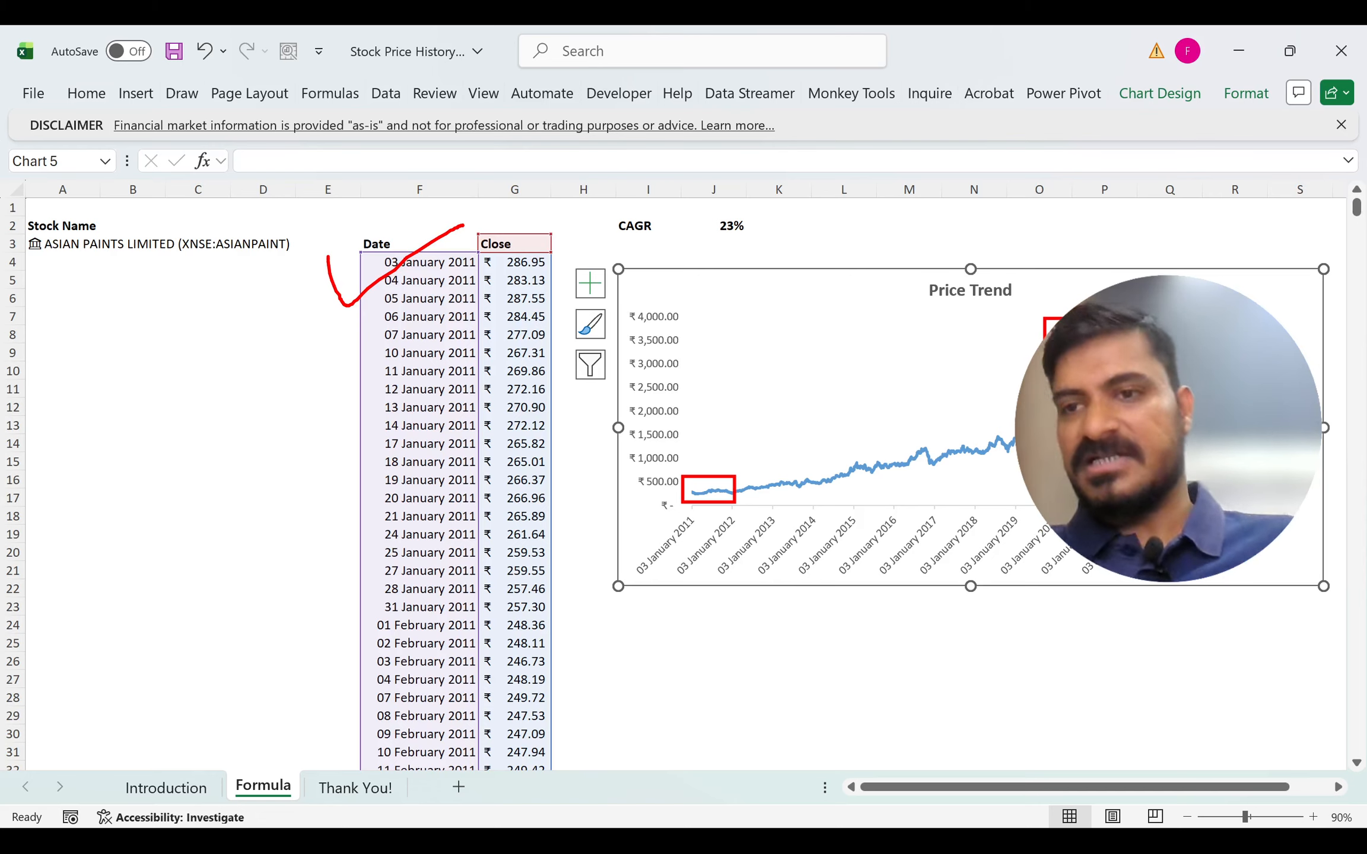
key(Escape)
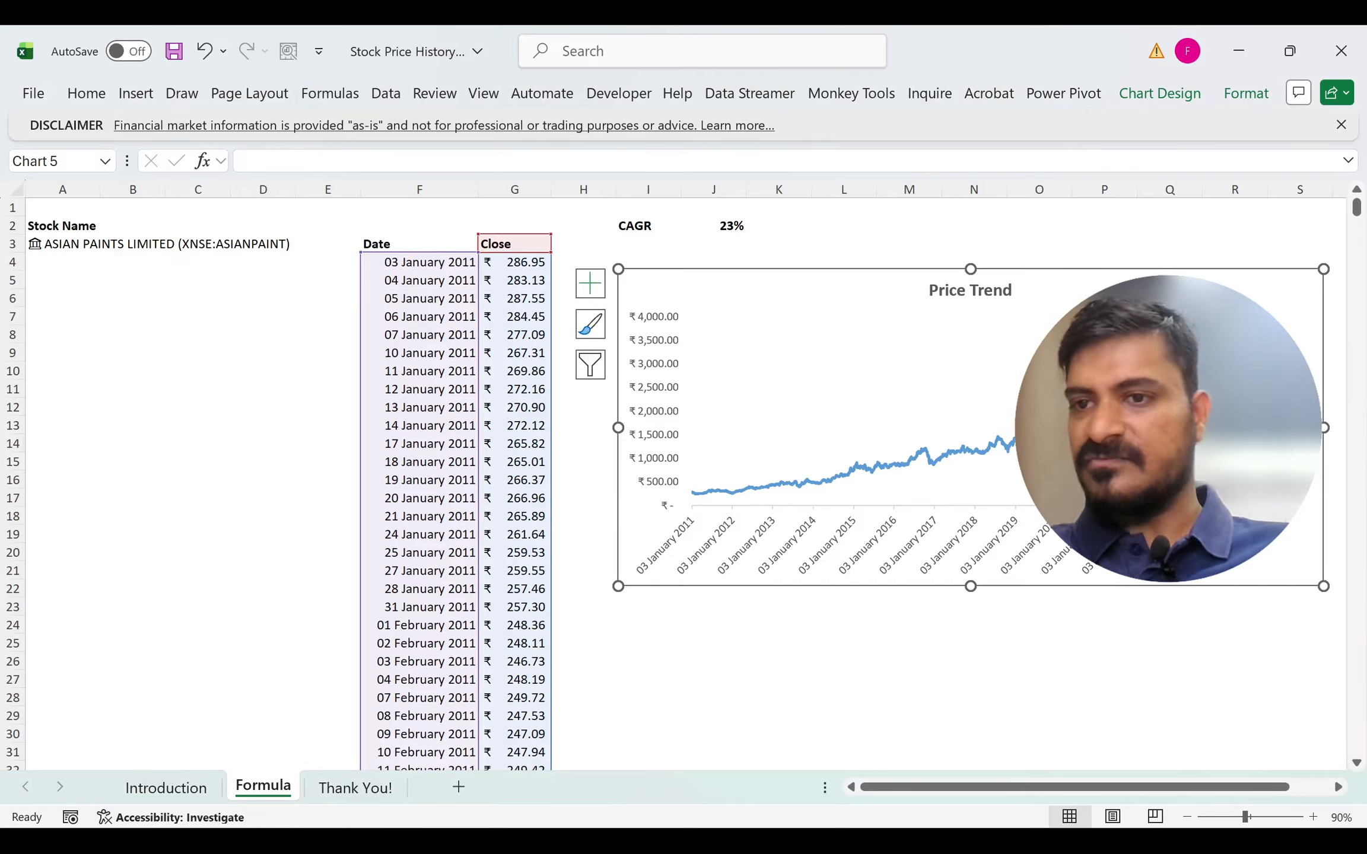
drag(1252, 361, 1312, 422)
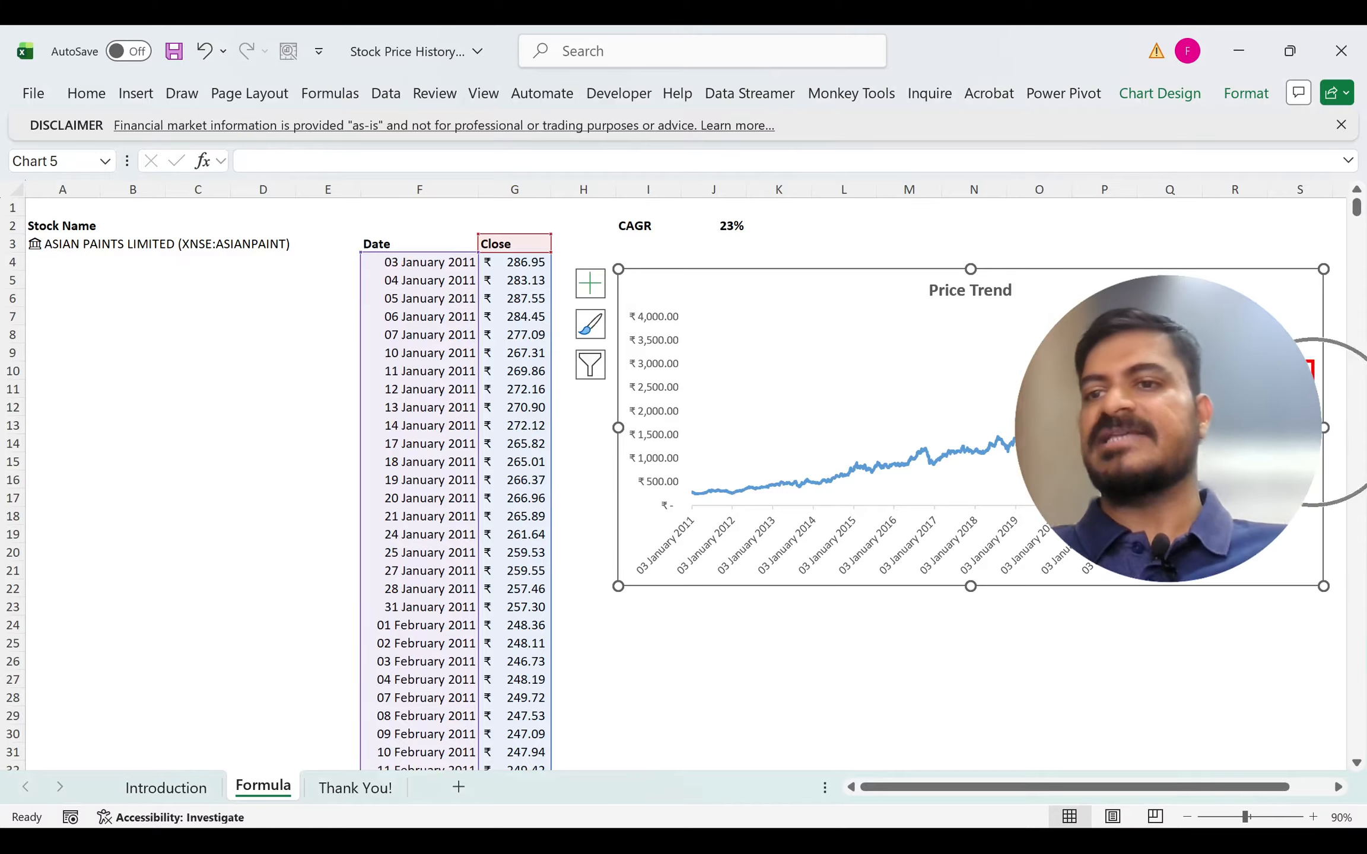
key(Escape)
key(Escape)
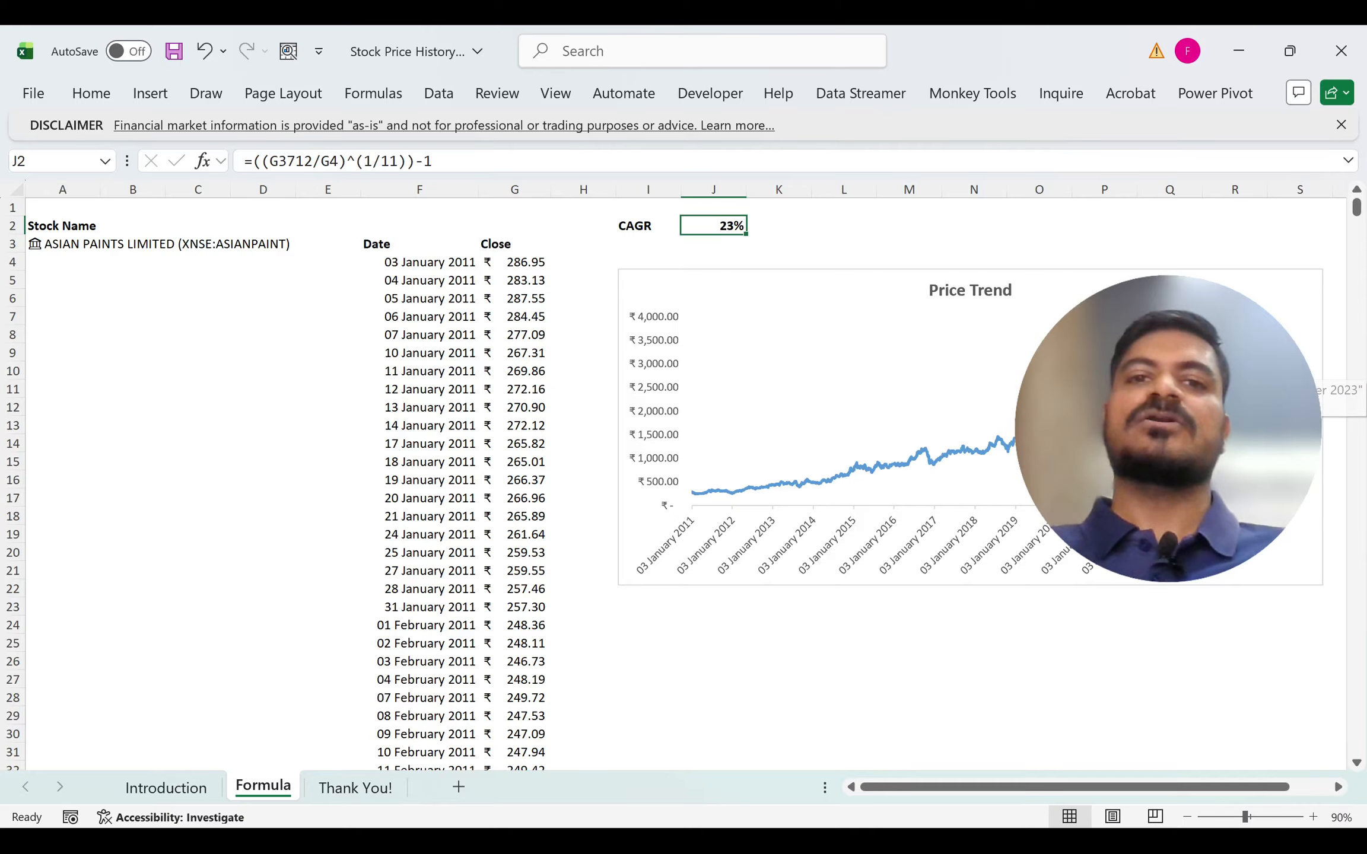
click(371, 242)
key(Down)
key(Up)
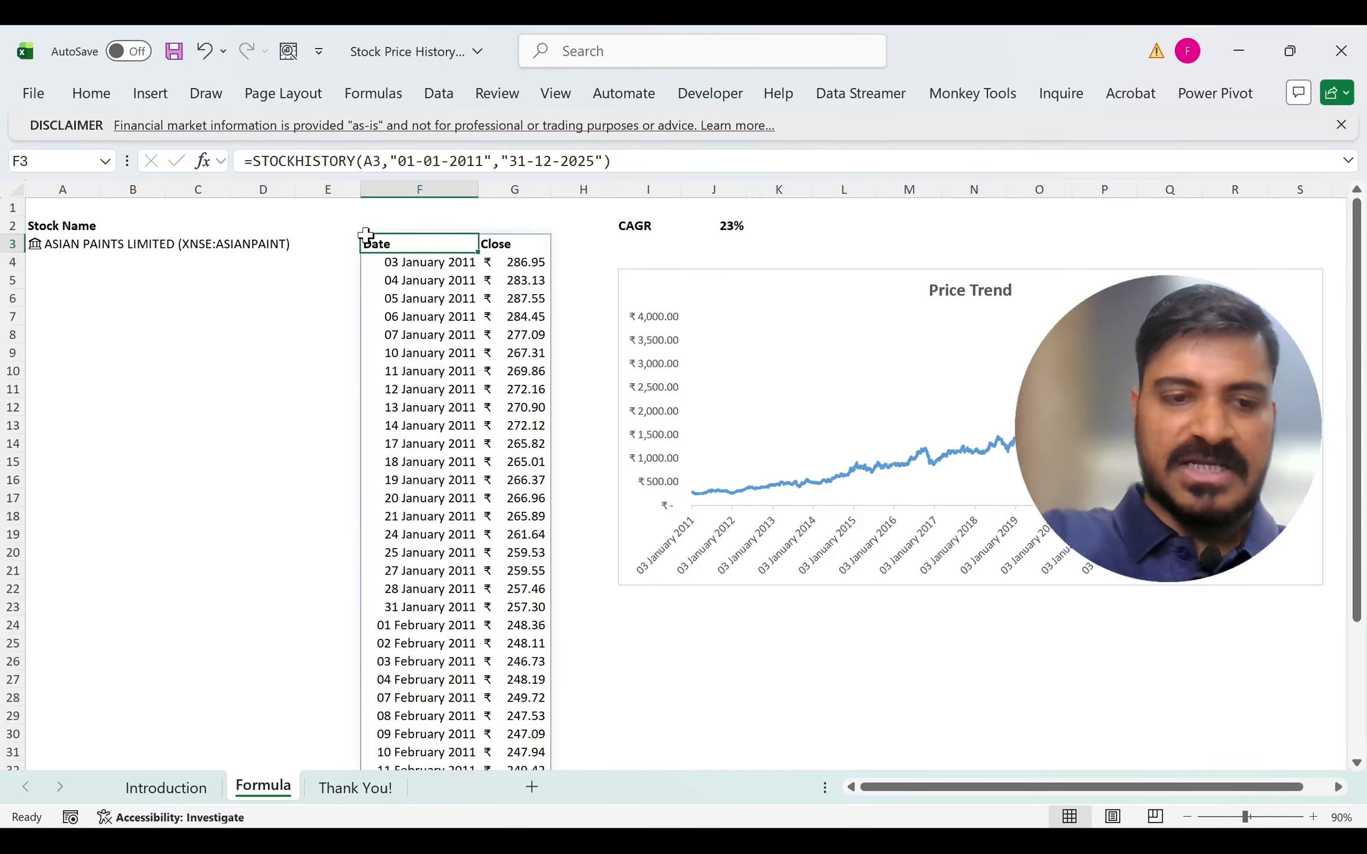
Step: Insert a blank worksheet before the Formula sheet and copy the Stock Name heading from the Formula sheet into its cell B2
key(shift+F11)
key(ctrl+Page_Down)
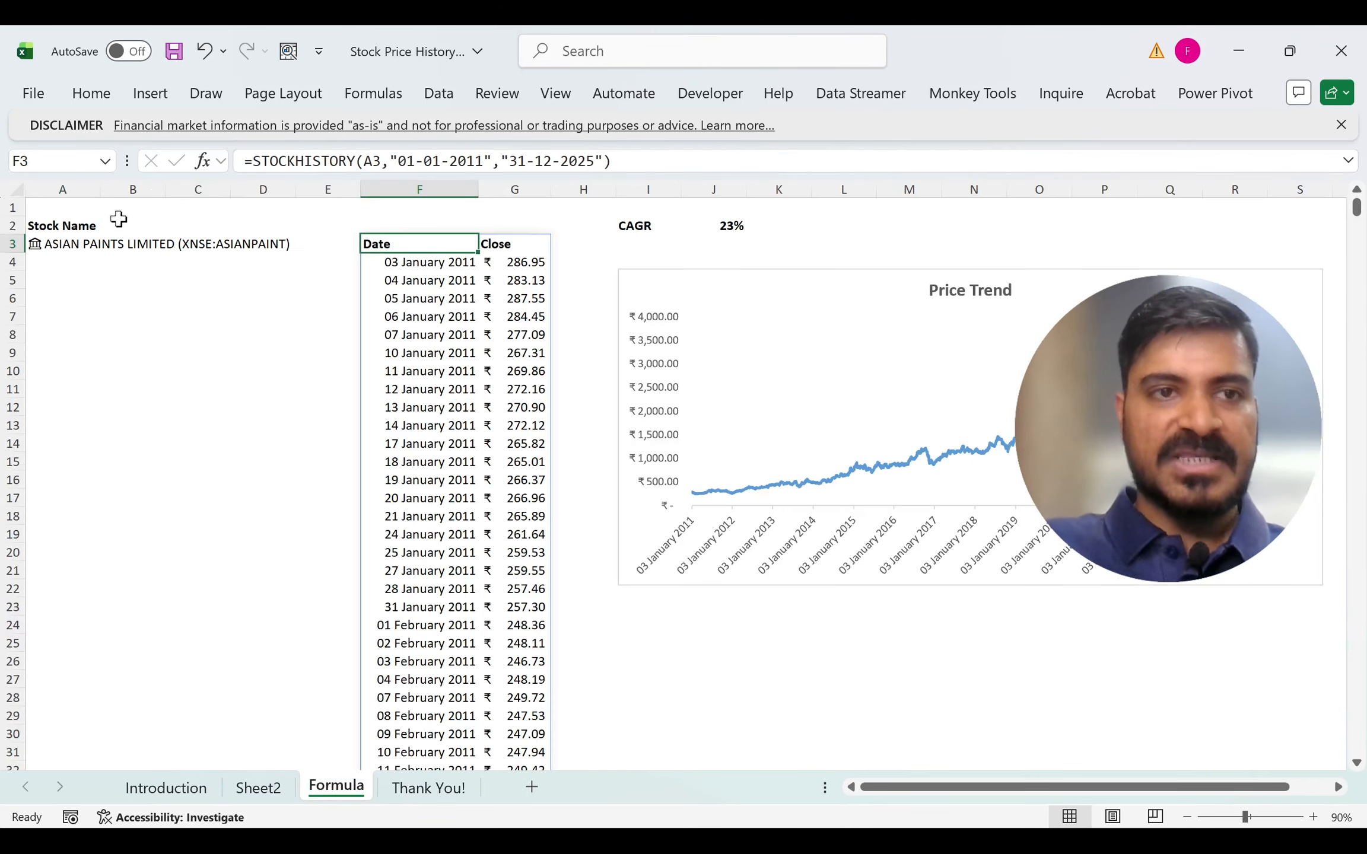
click(78, 225)
key(ctrl+c)
key(ctrl+Page_Up)
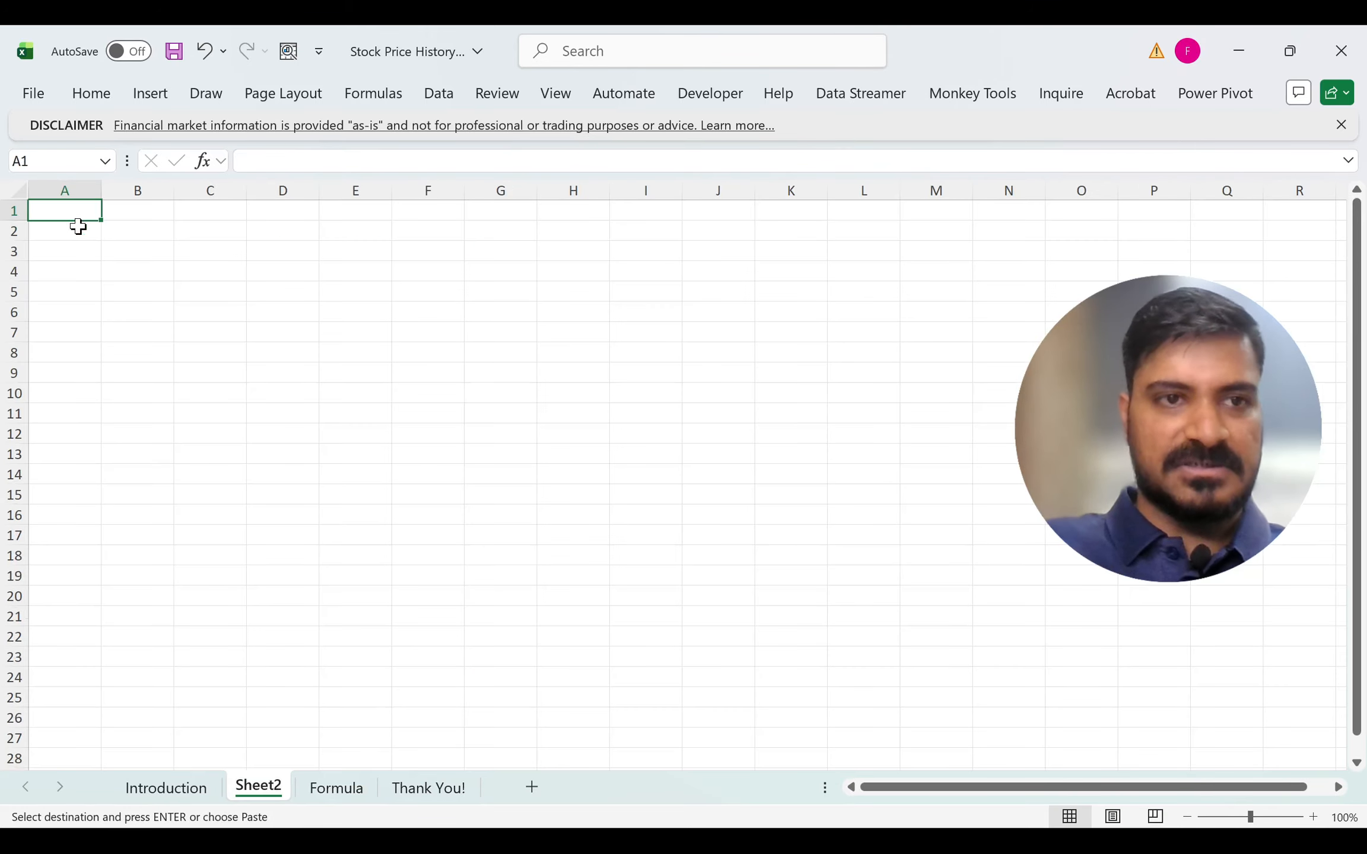
key(Right)
key(Down)
key(Return)
key(ctrl+Page_Down)
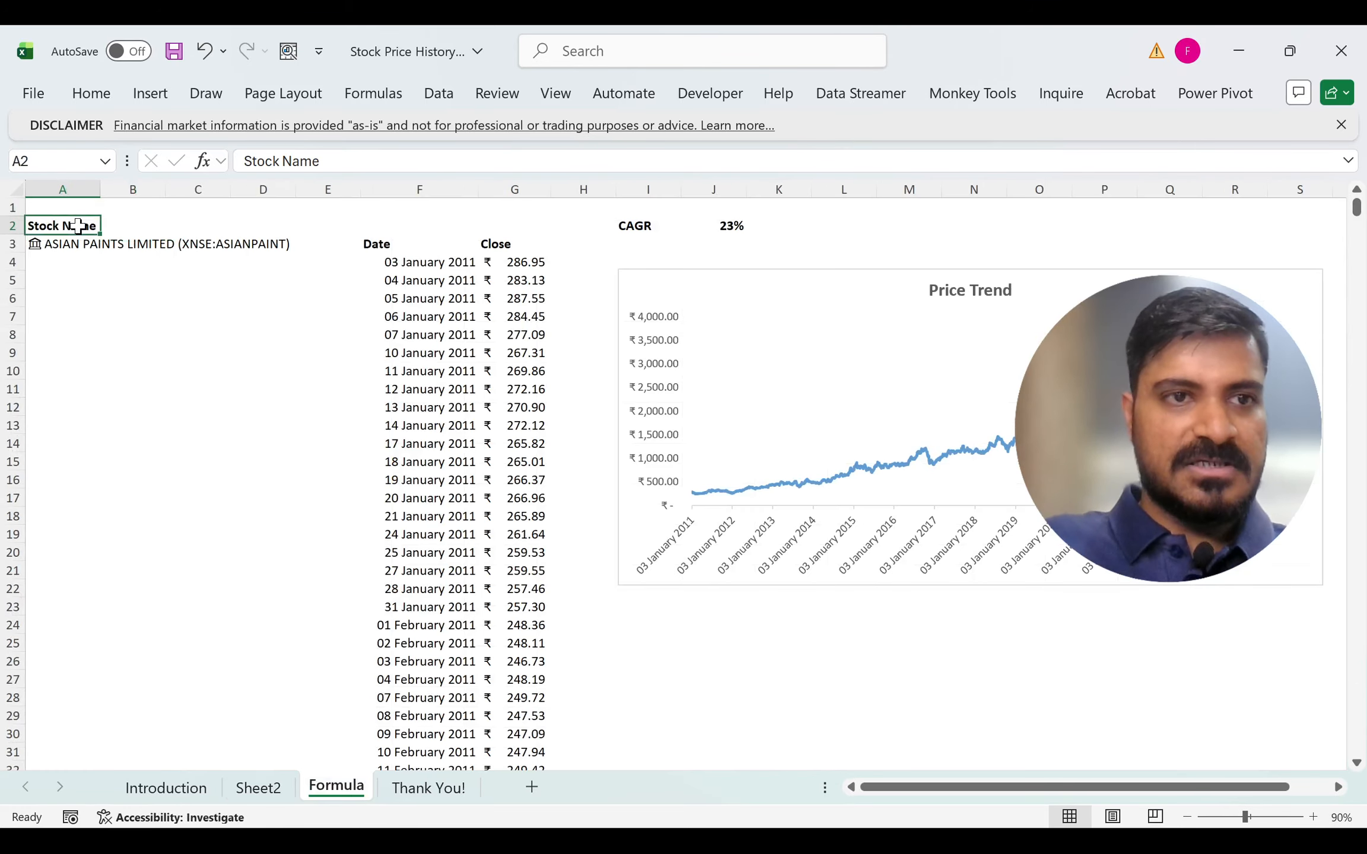
Step: Move the Stock Name heading from B2 to A2 on the new sheet
key(ctrl+Page_Up)
key(ctrl+x)
key(Left)
key(Return)
Step: Enter "Asian Paints" in cell A3 under the heading and autofit the width of column A
key(Down)
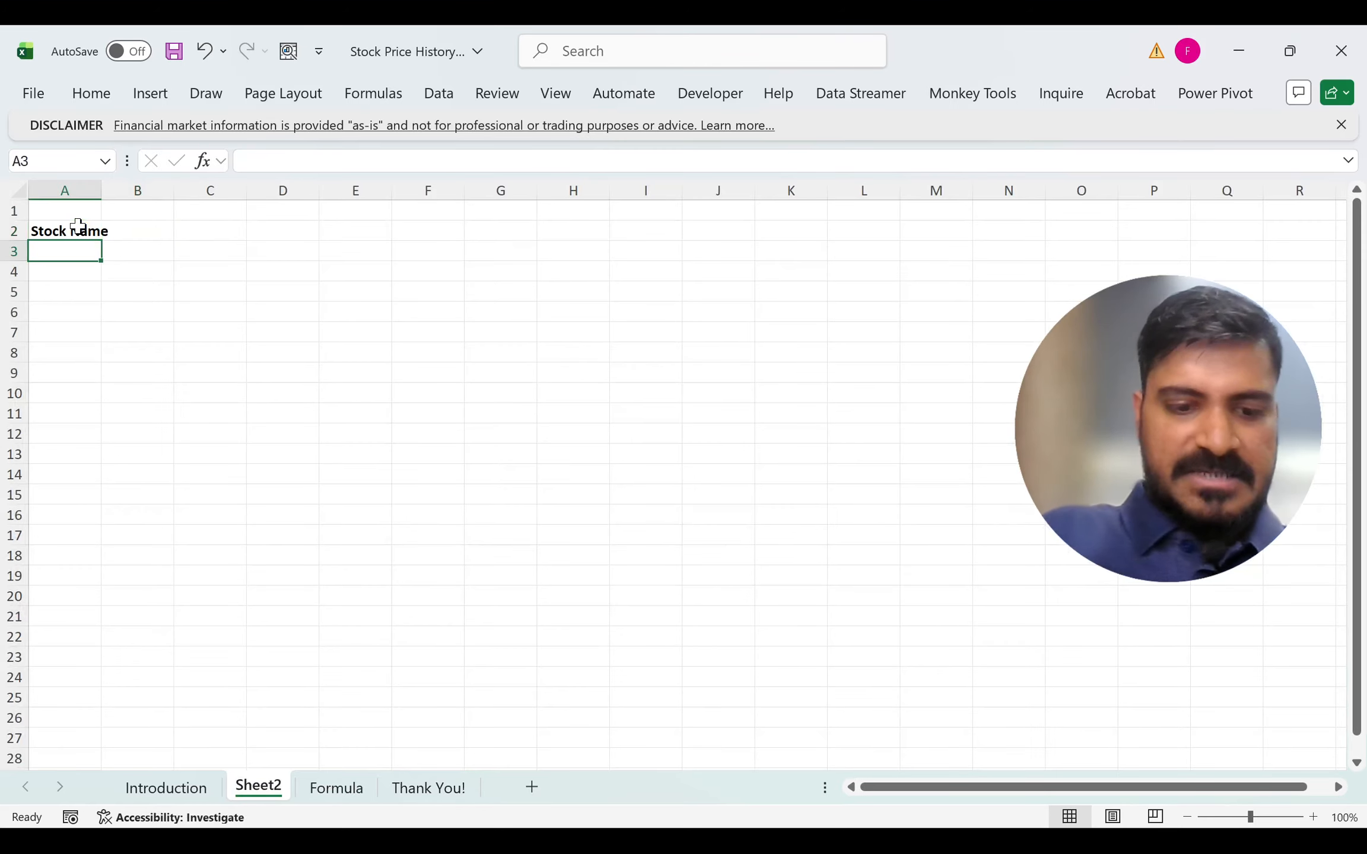
text(Asian Paints)
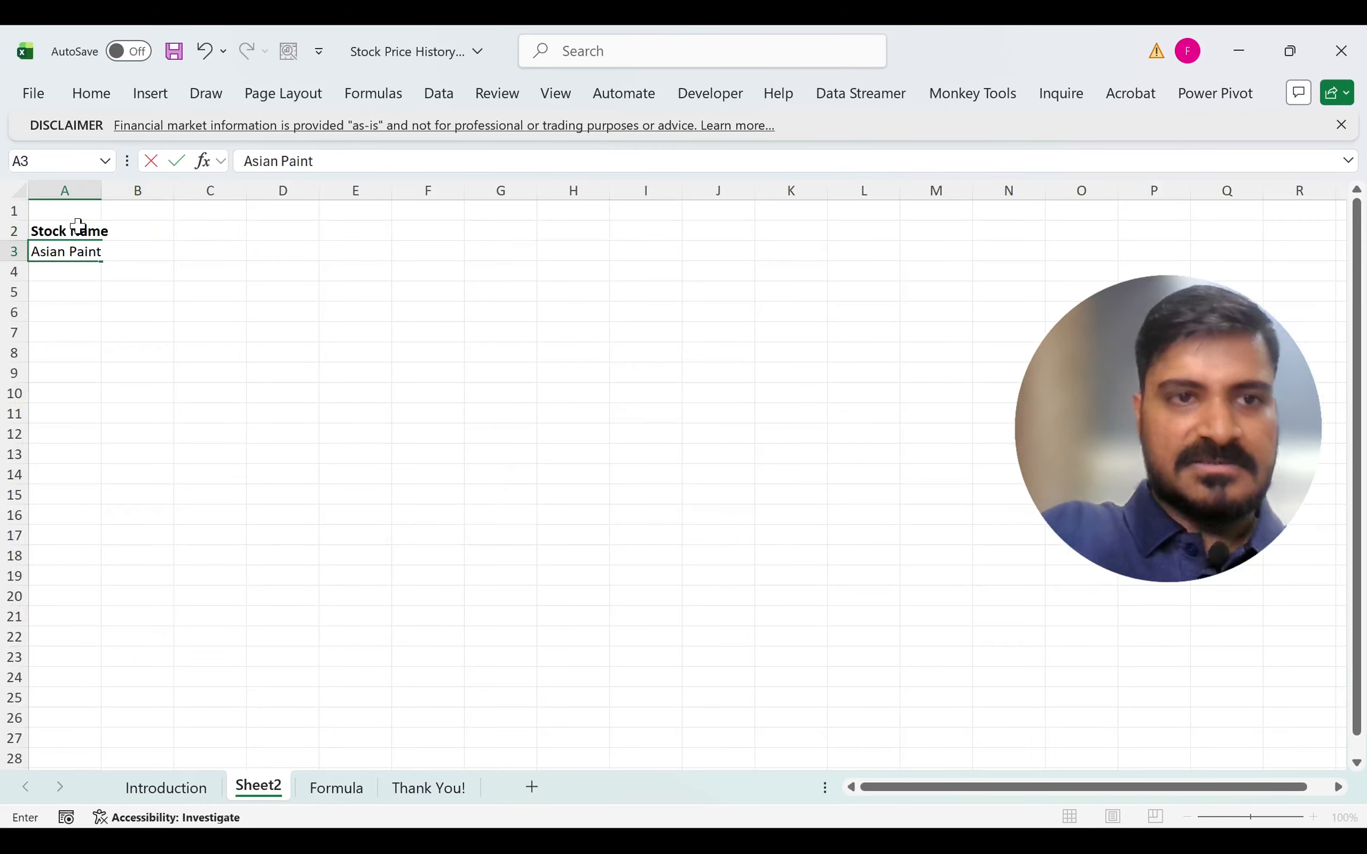
key(Return)
key(Up)
key(Down)
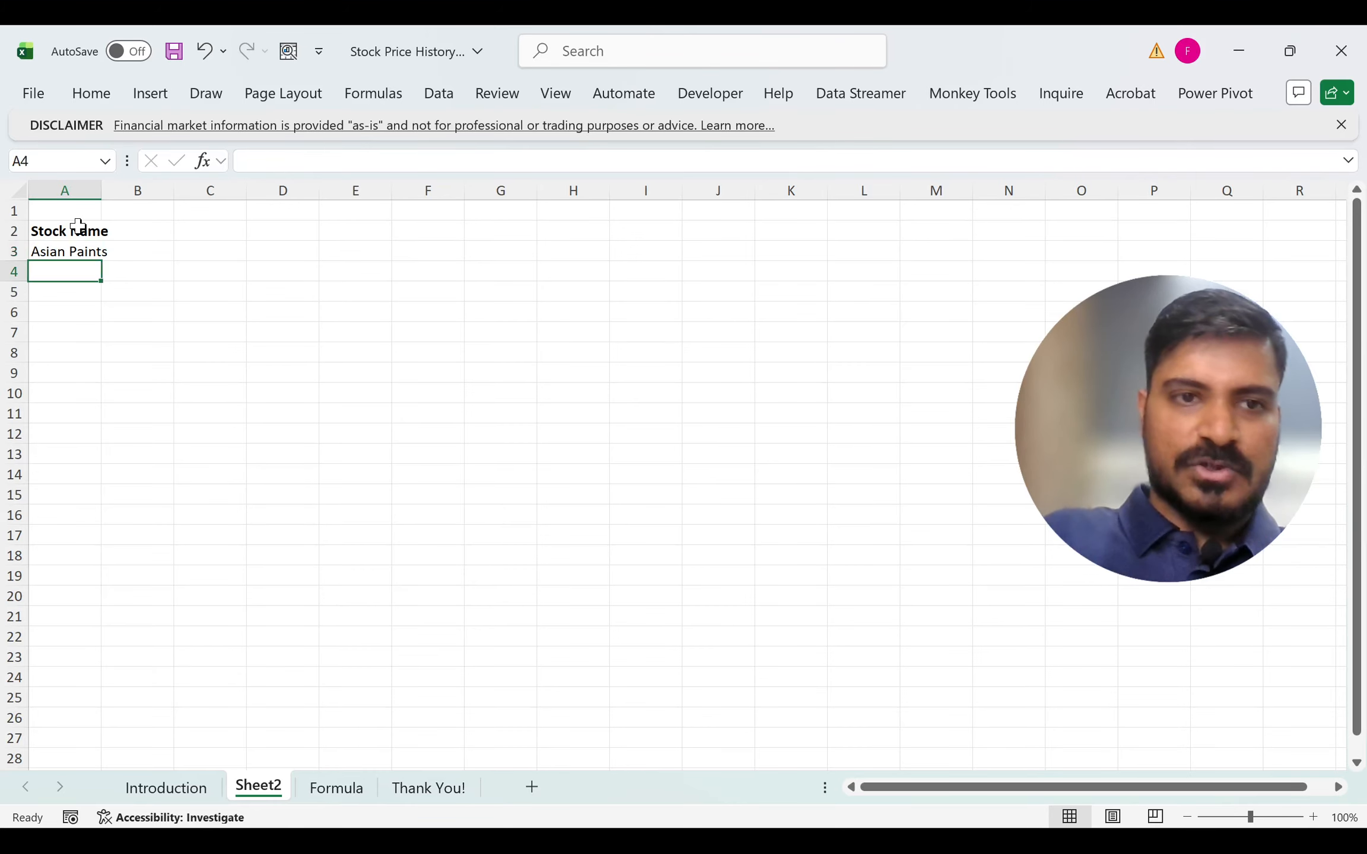
key(Up)
key(alt+h)
key(o)
key(i)
Step: Start a STOCKHISTORY formula in cell C3 with A3 as the stock argument
key(Right)
key(Right)
key(Right)
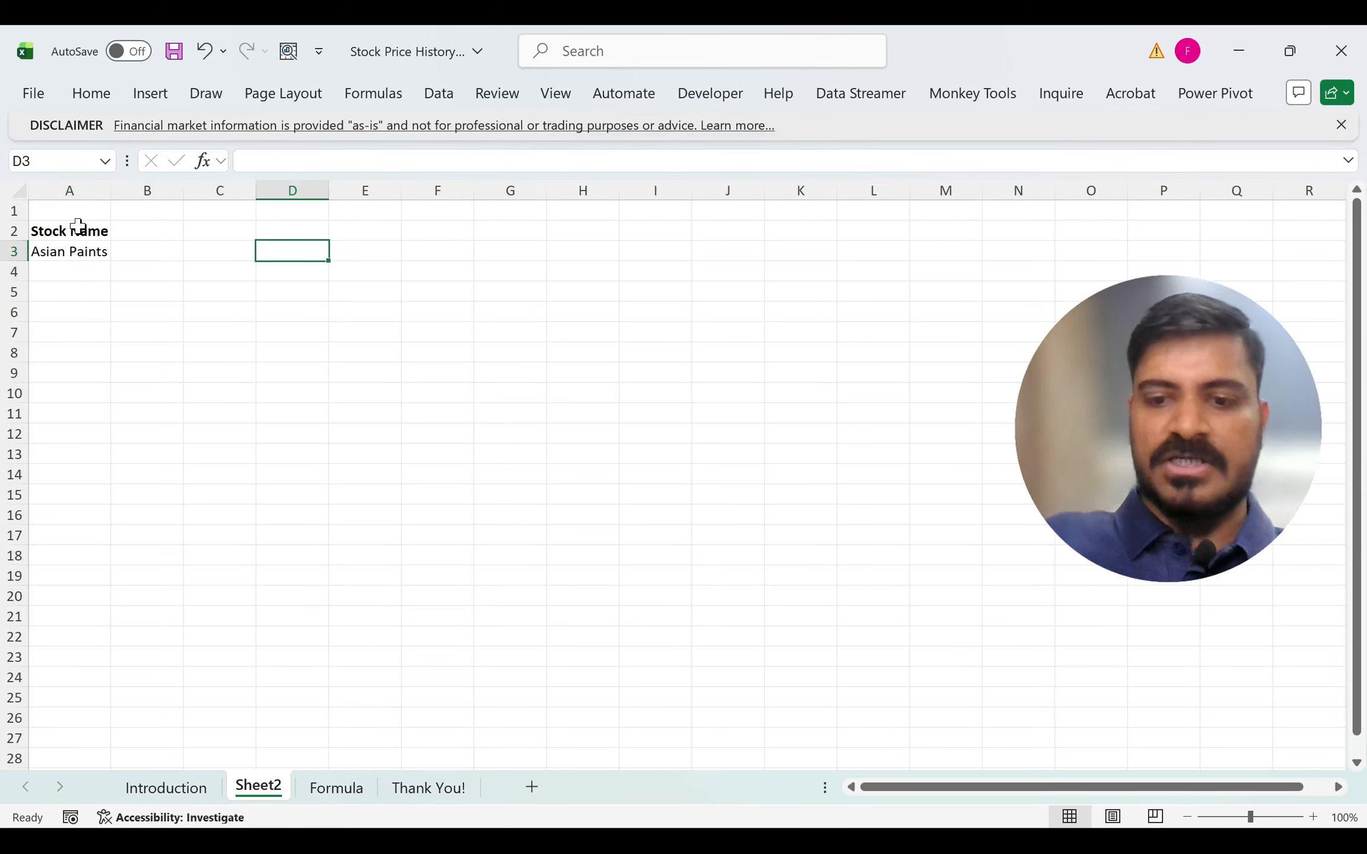
key(Left)
key(Left)
key(Right)
text(=s)
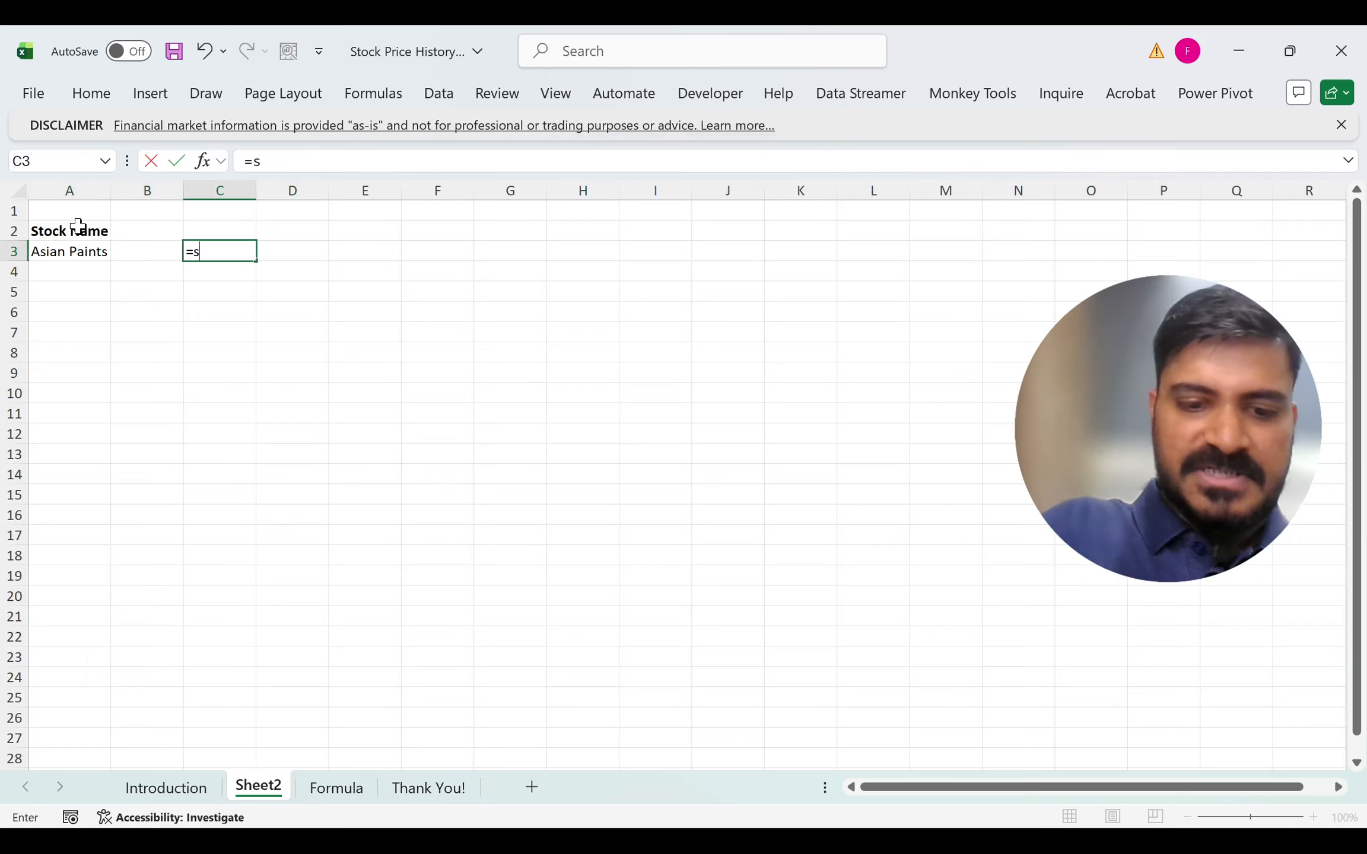
text(toc)
key(Tab)
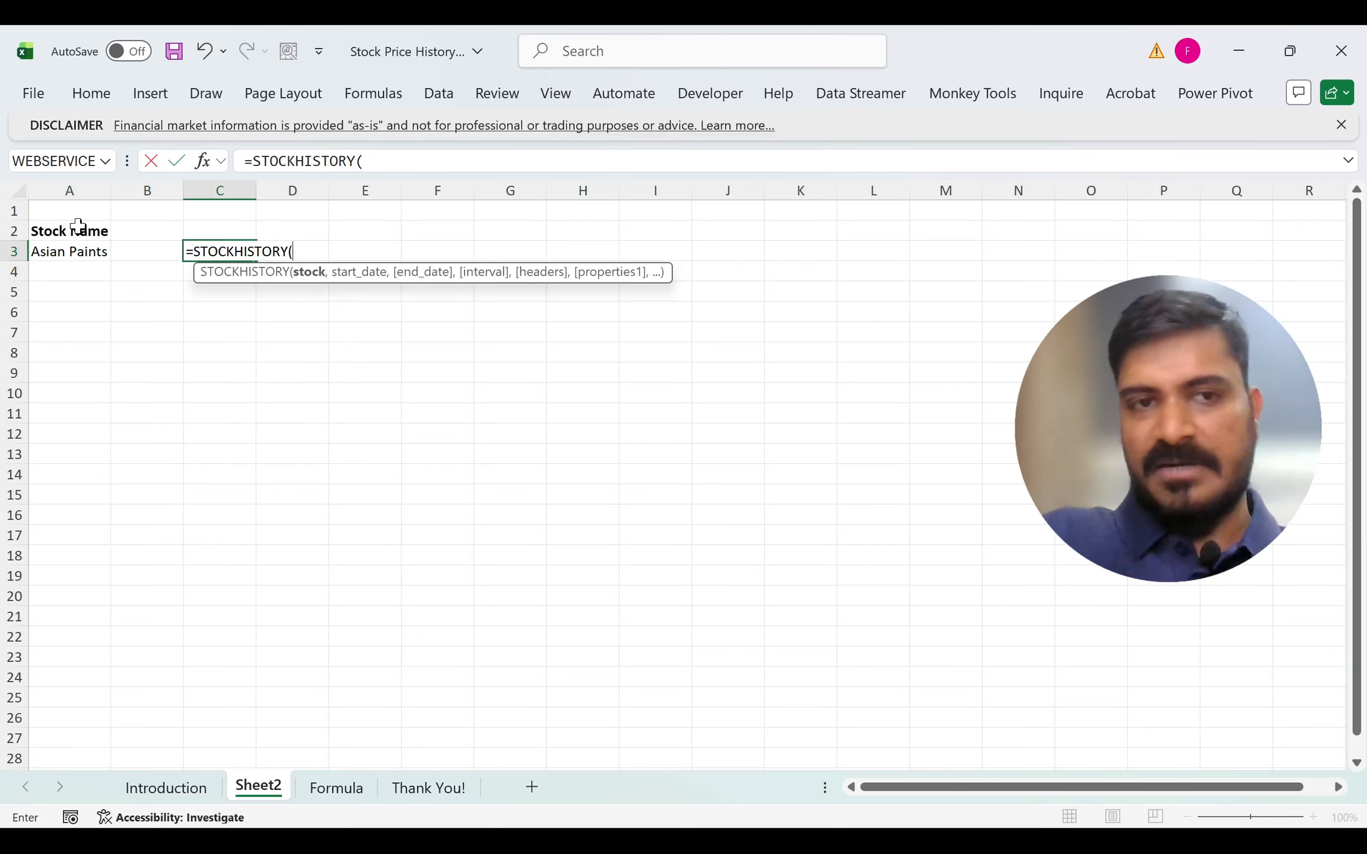
click(39, 250)
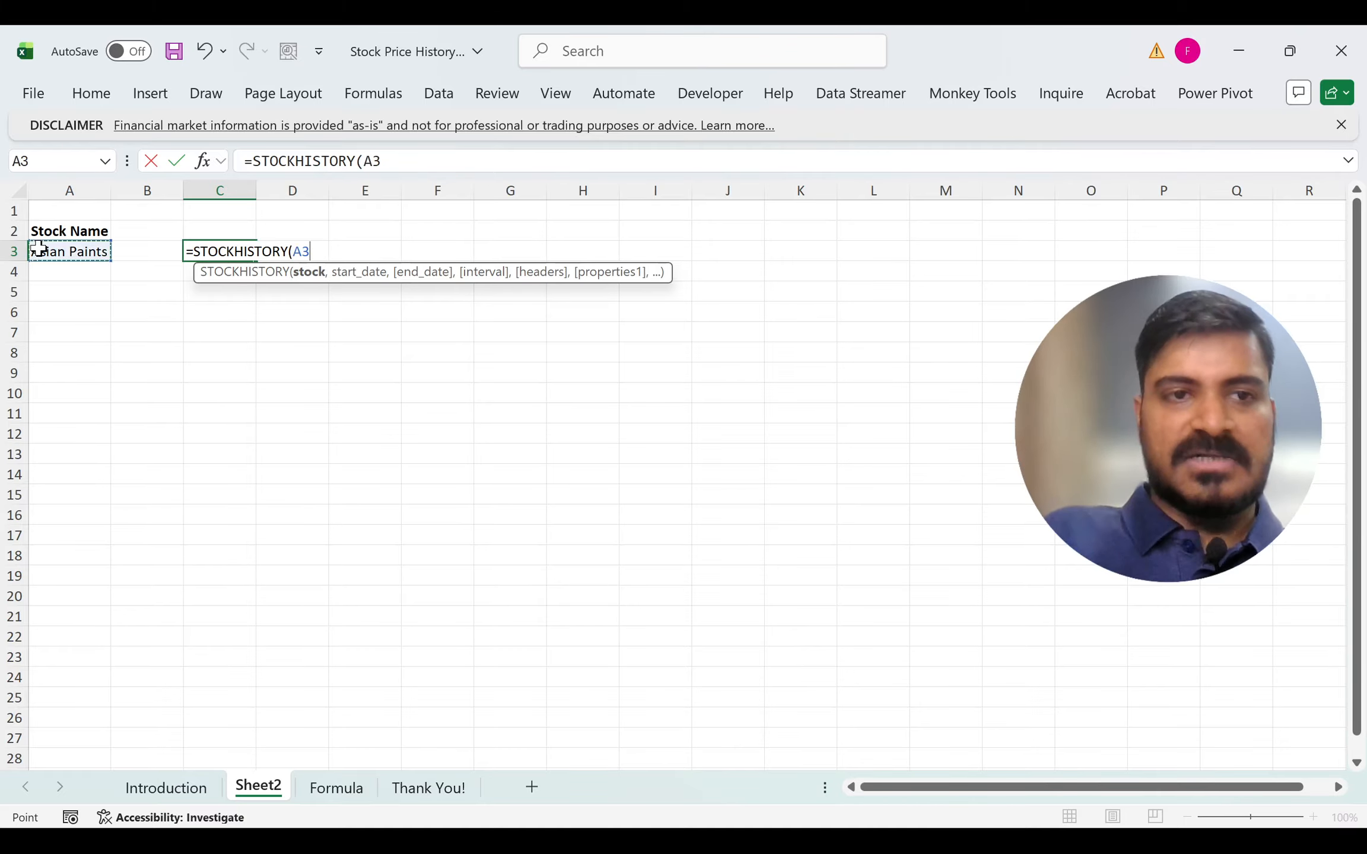
Step: Complete the STOCKHISTORY formula in C3 with start date "01-01-2011" and end date "31-12-2025"
text(,")
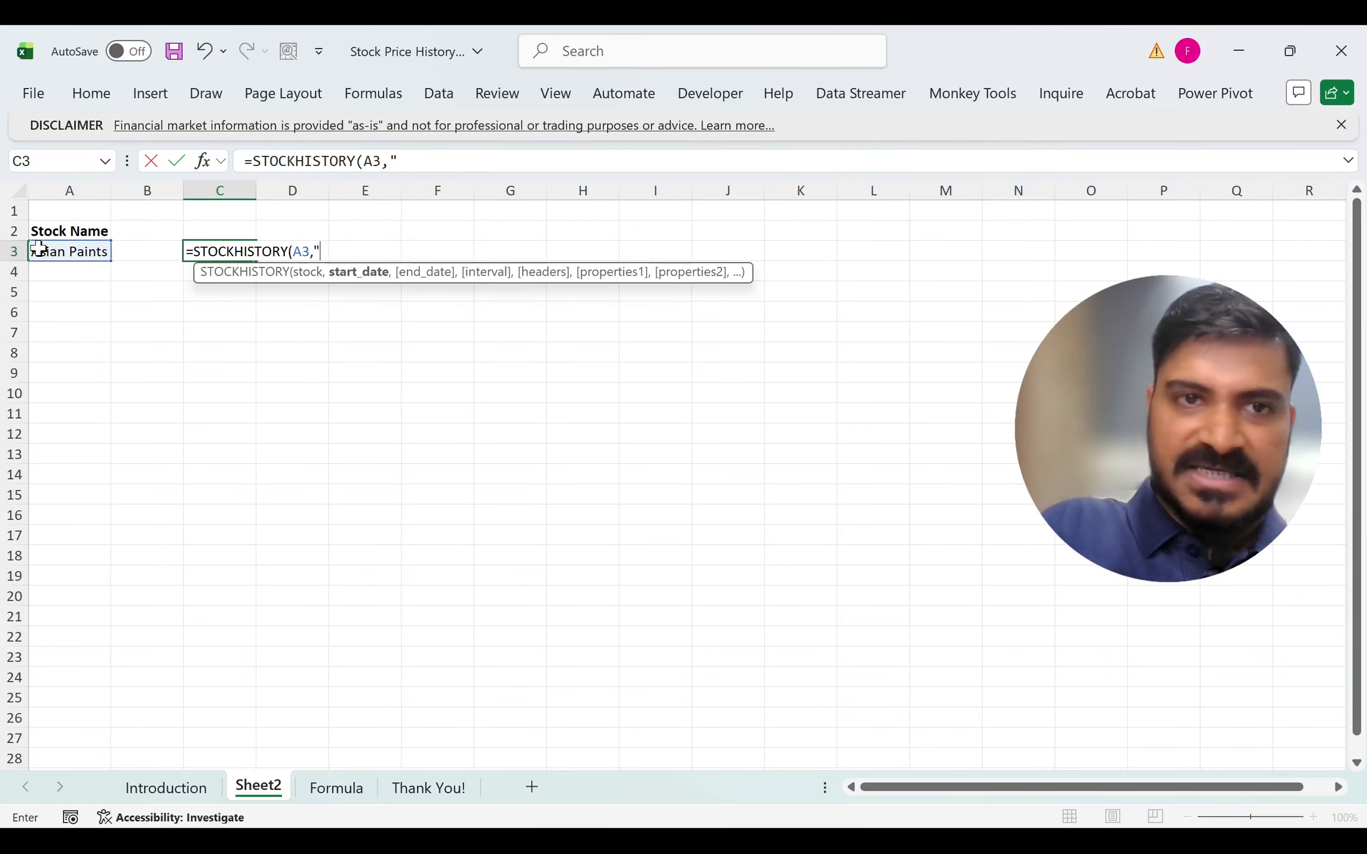
text(01-01-)
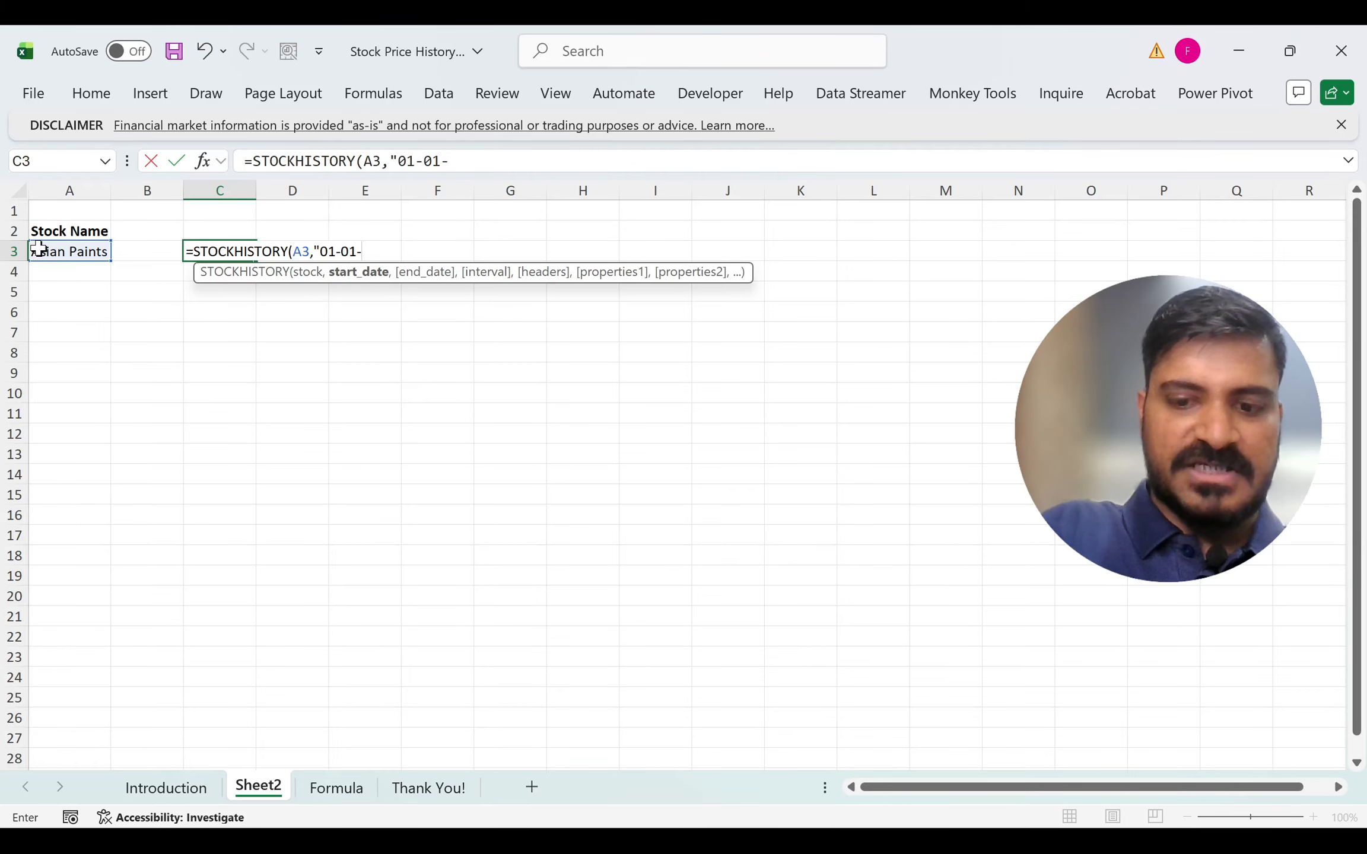
text(2011)
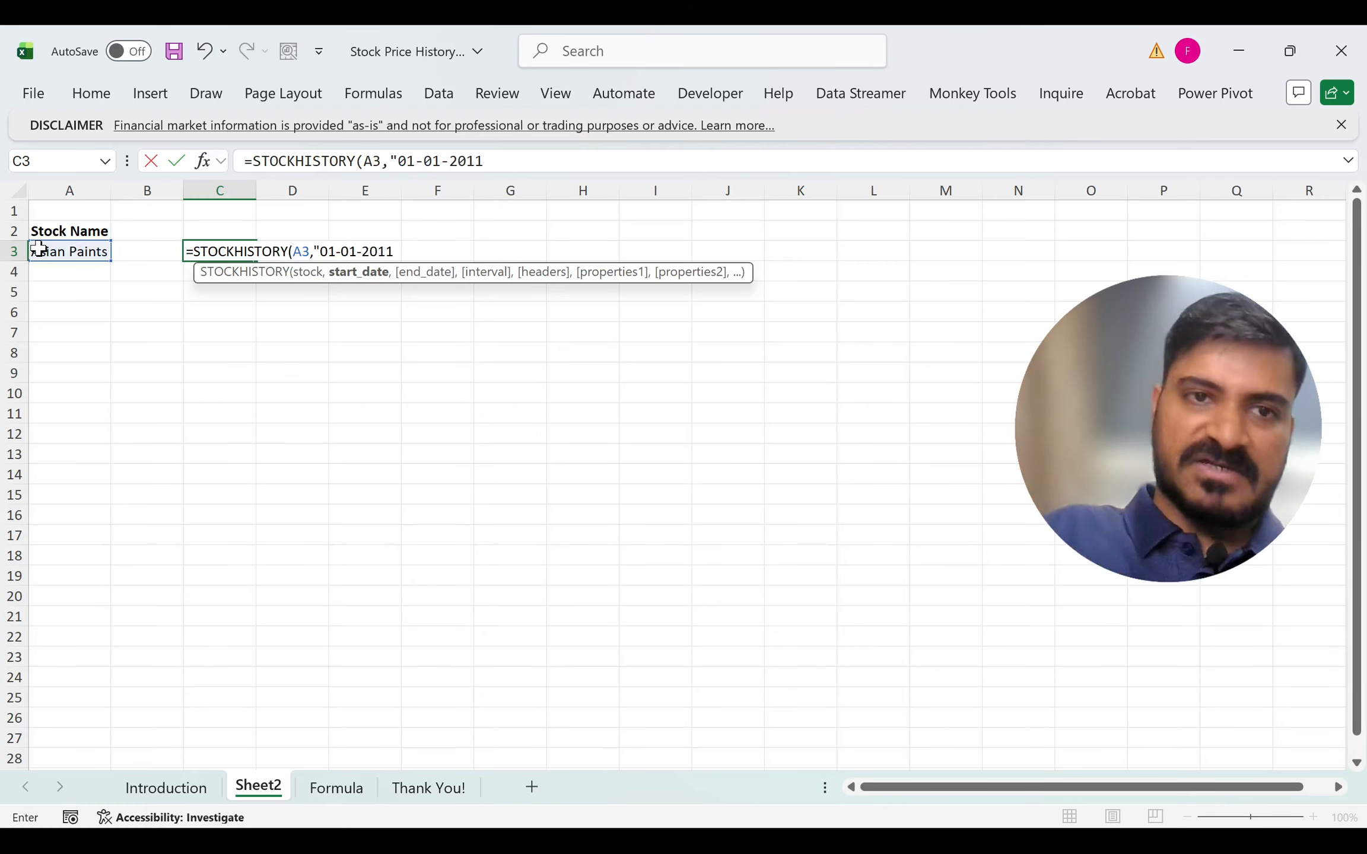
text(",")
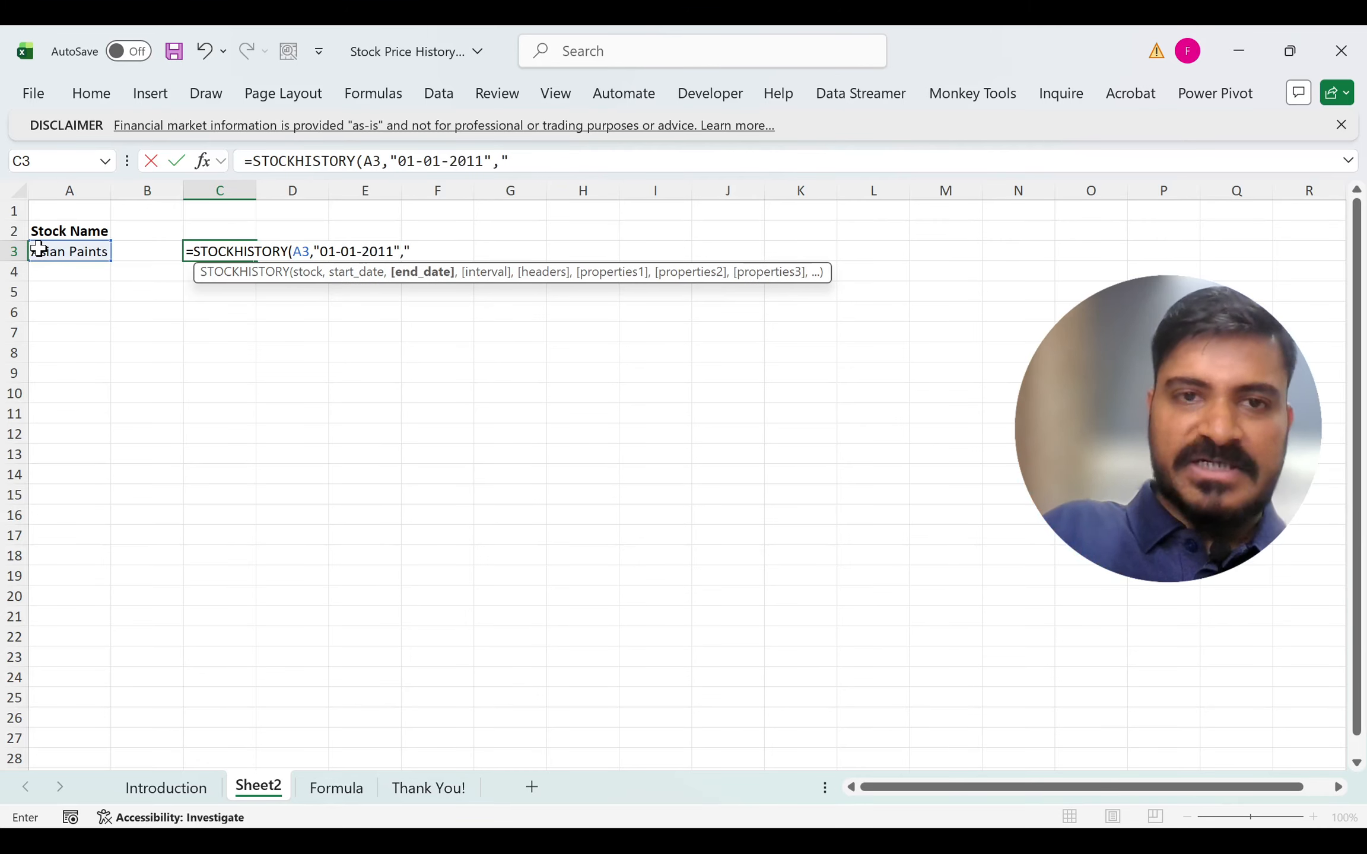
text(31-12-)
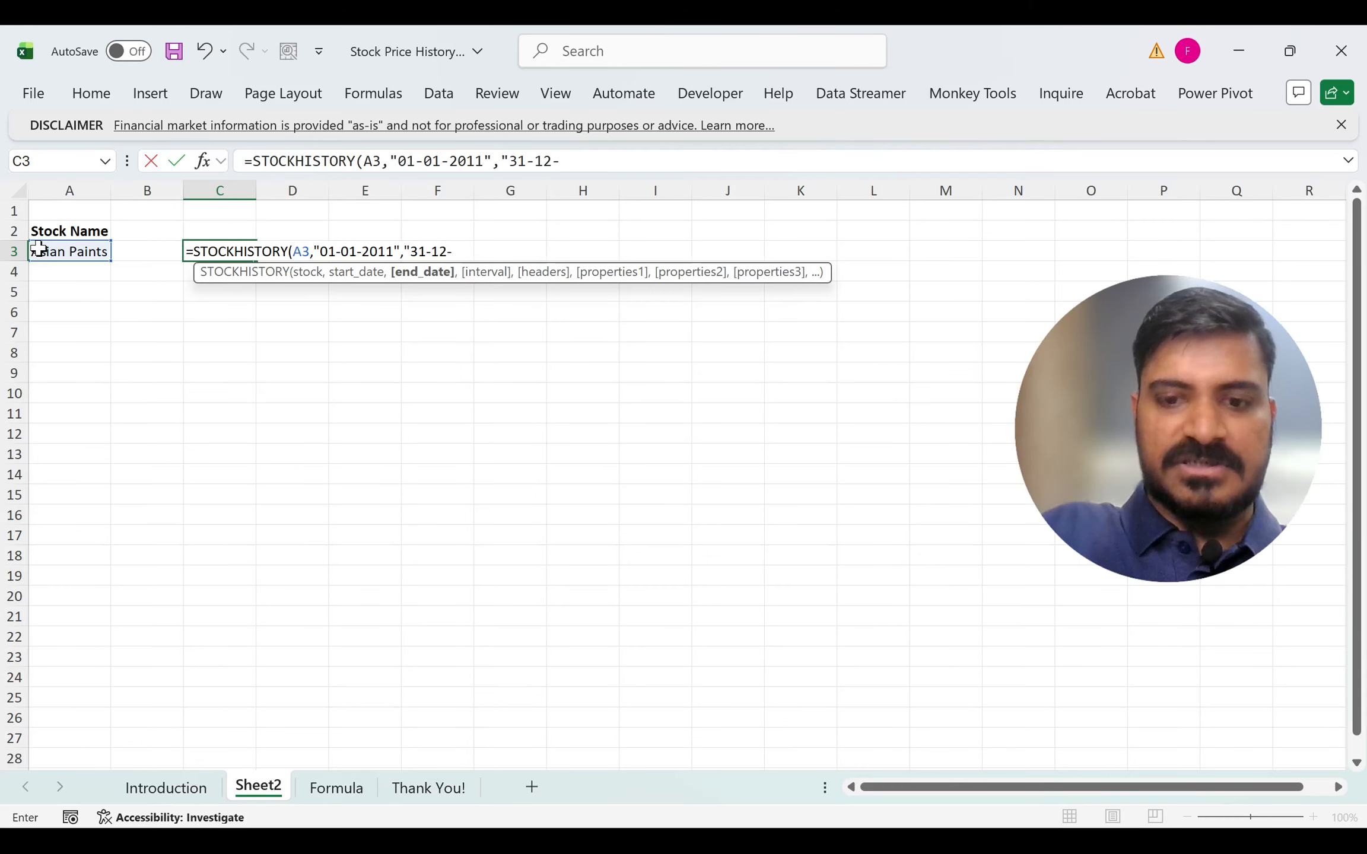
text(2025")
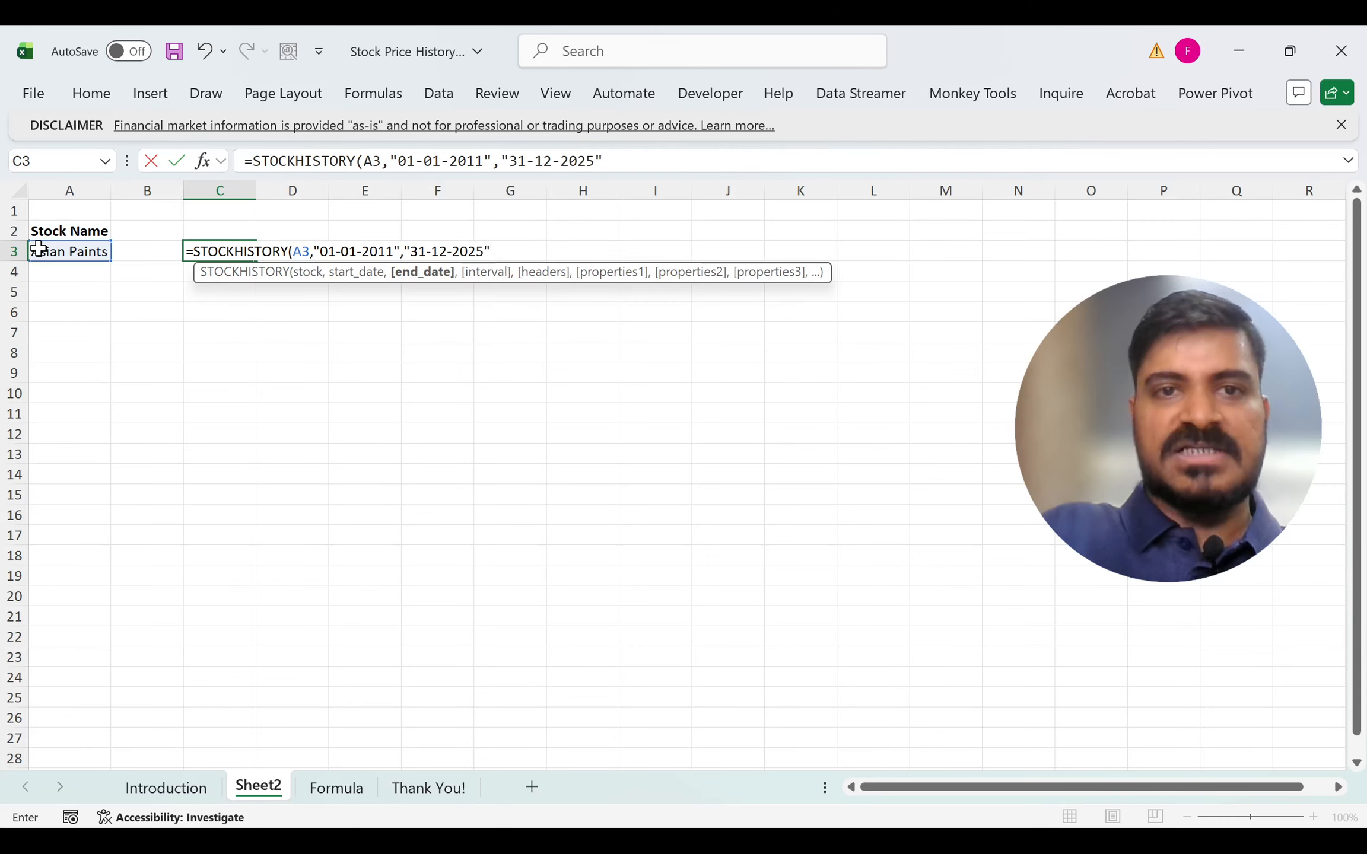
text())
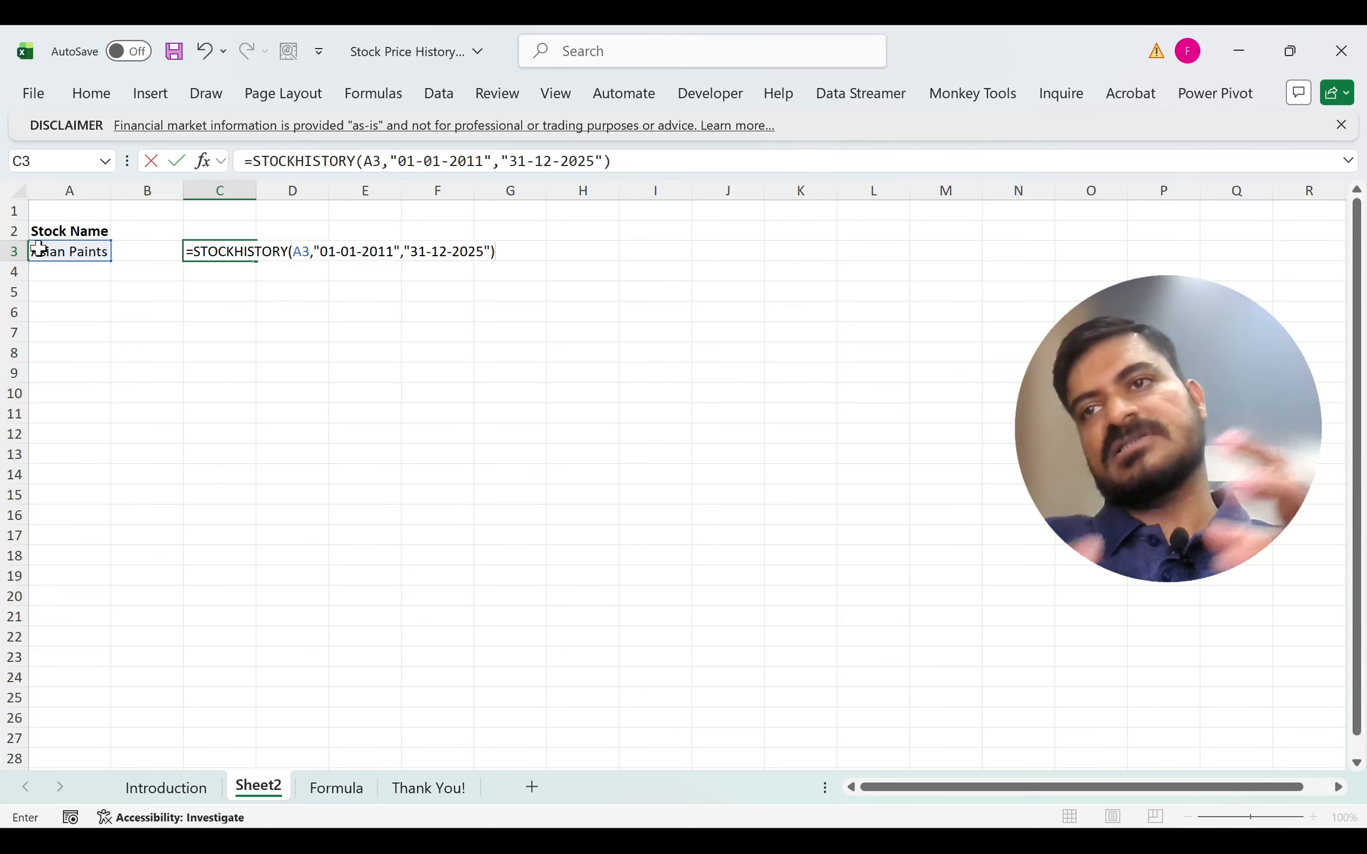
key(Return)
key(Up)
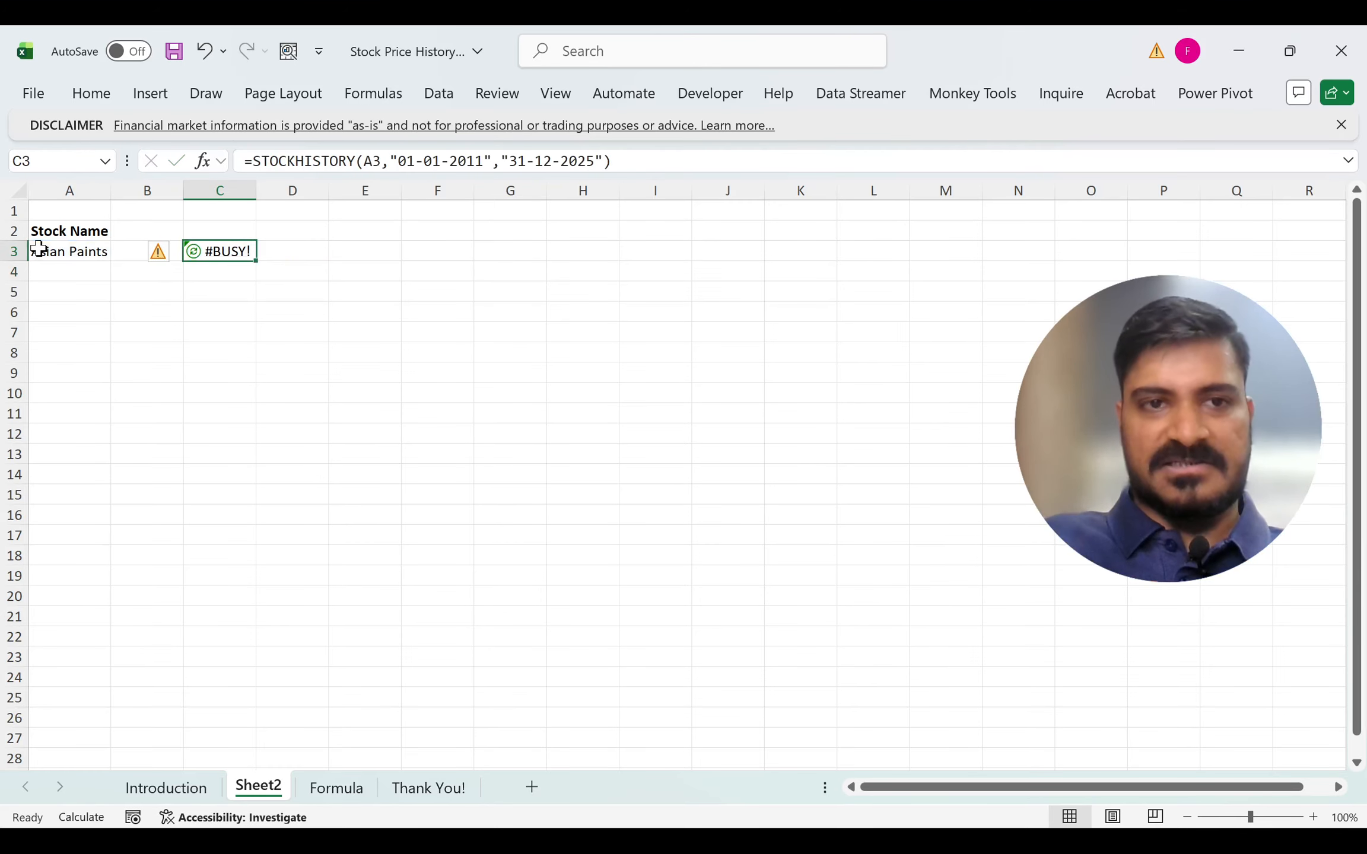
Step: Autofit the width of column C so the dates display in full
key(ctrl+space)
key(alt+o)
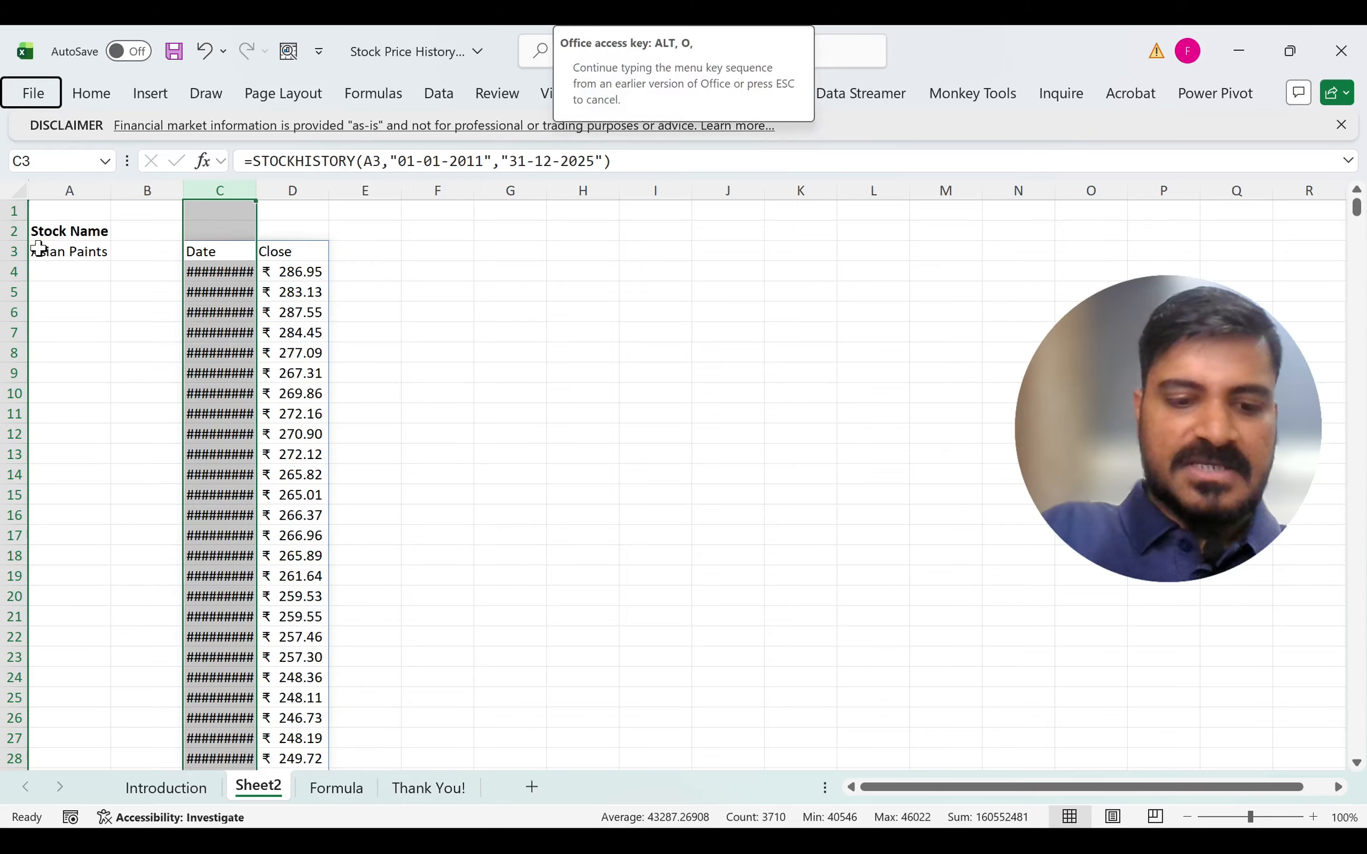
key(c)
key(a)
key(Down)
key(Up)
key(Left)
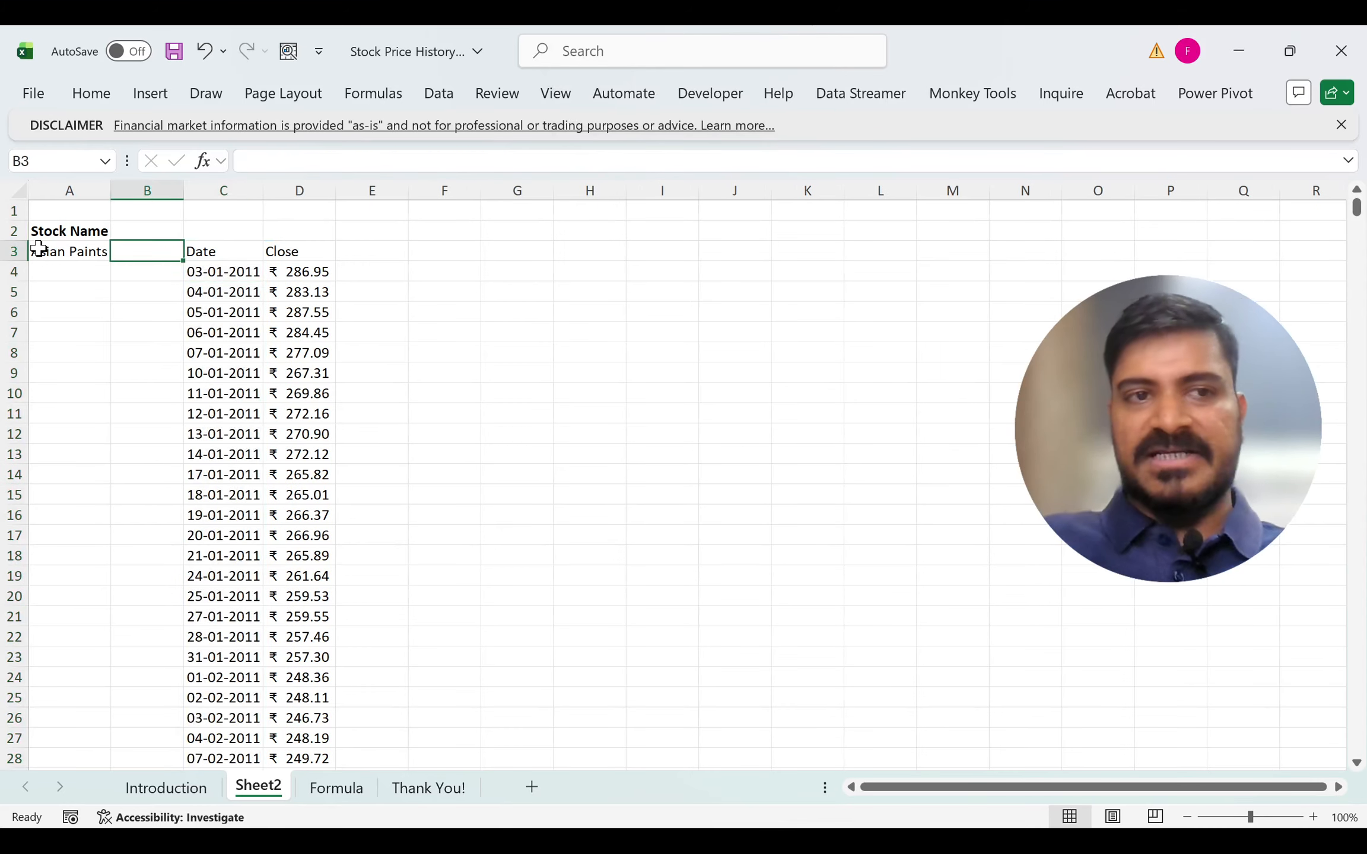
key(Left)
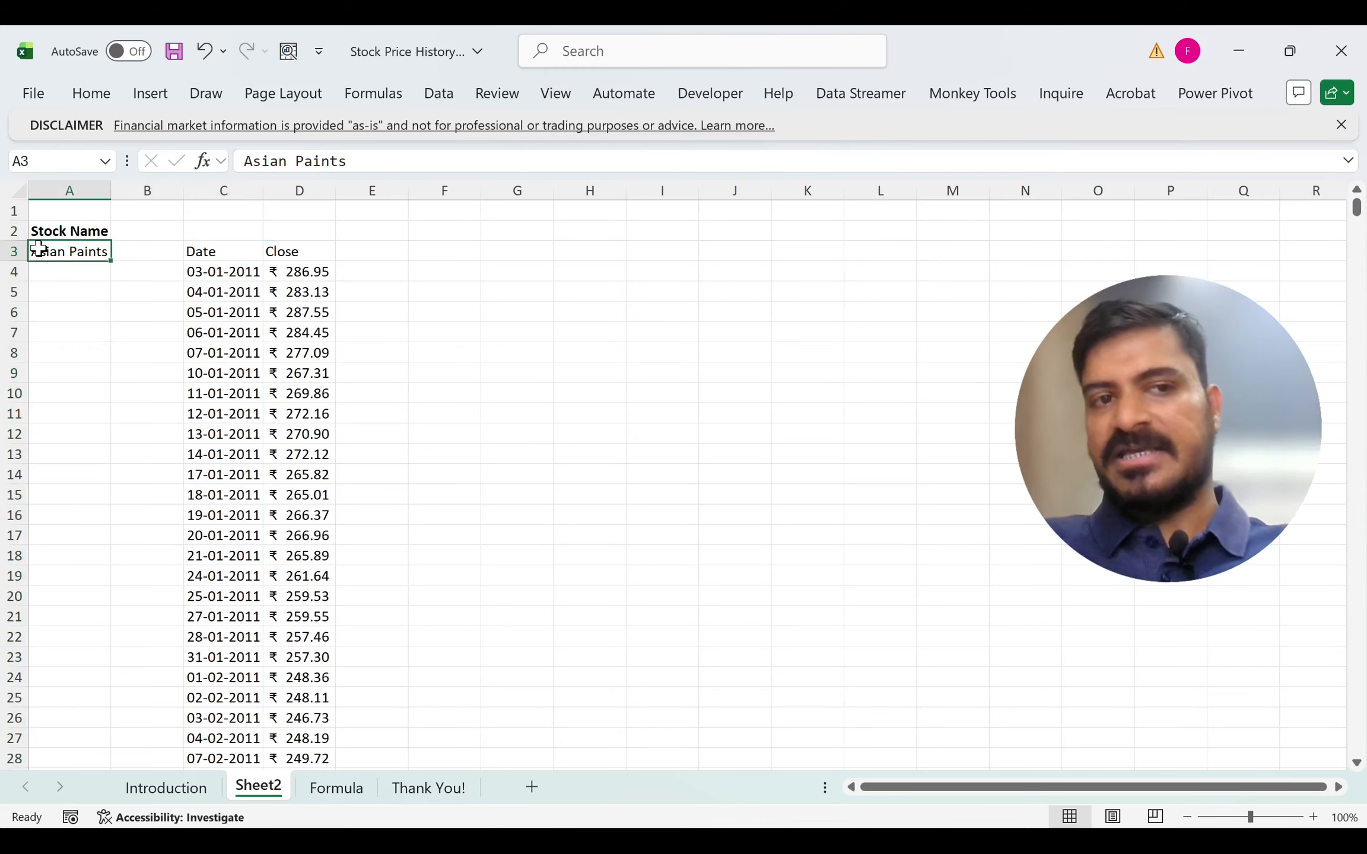
Step: Insert a line chart from the whole Date and Close price range starting at C3
key(Right)
key(Right)
key(Down)
key(Right)
key(Up)
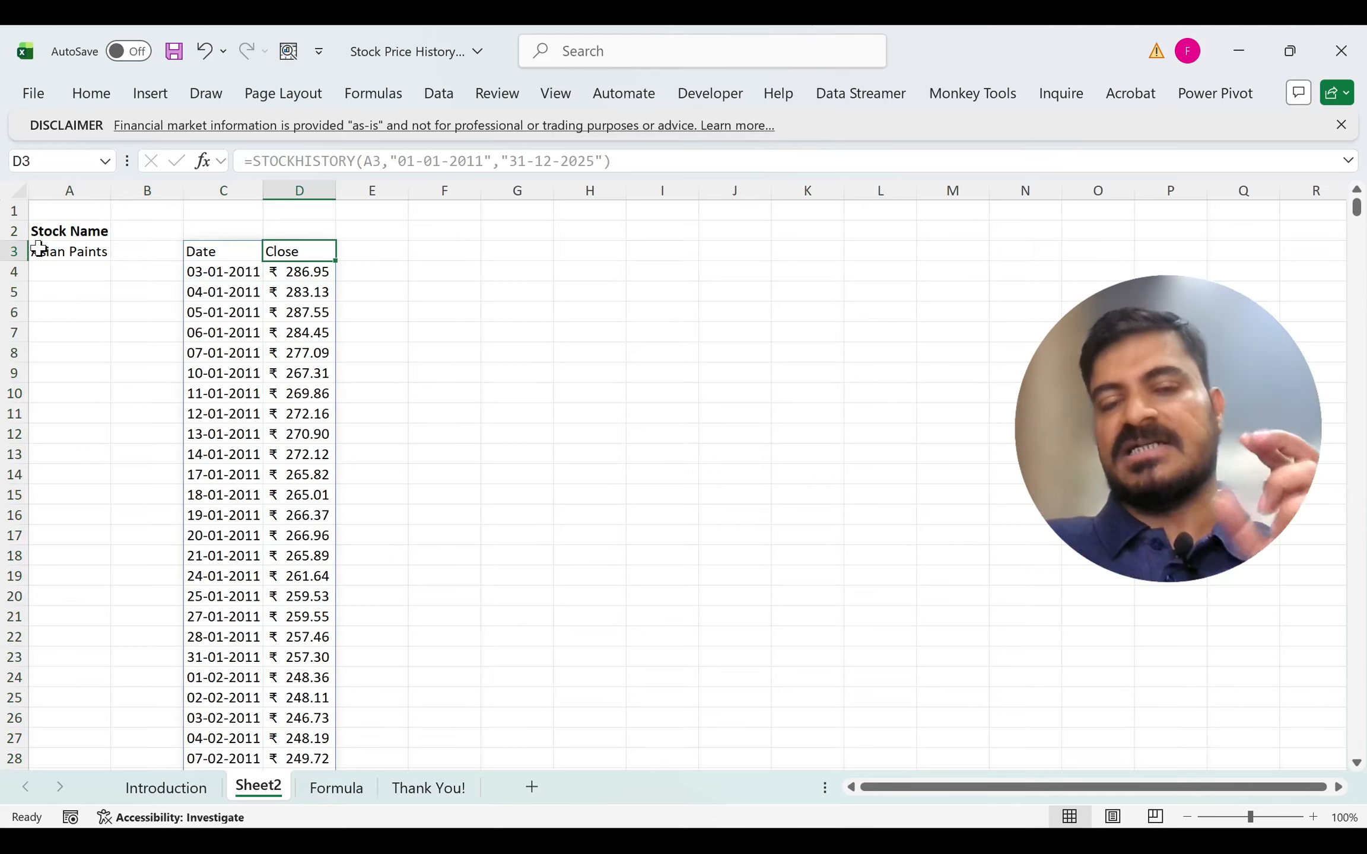
key(shift+Left)
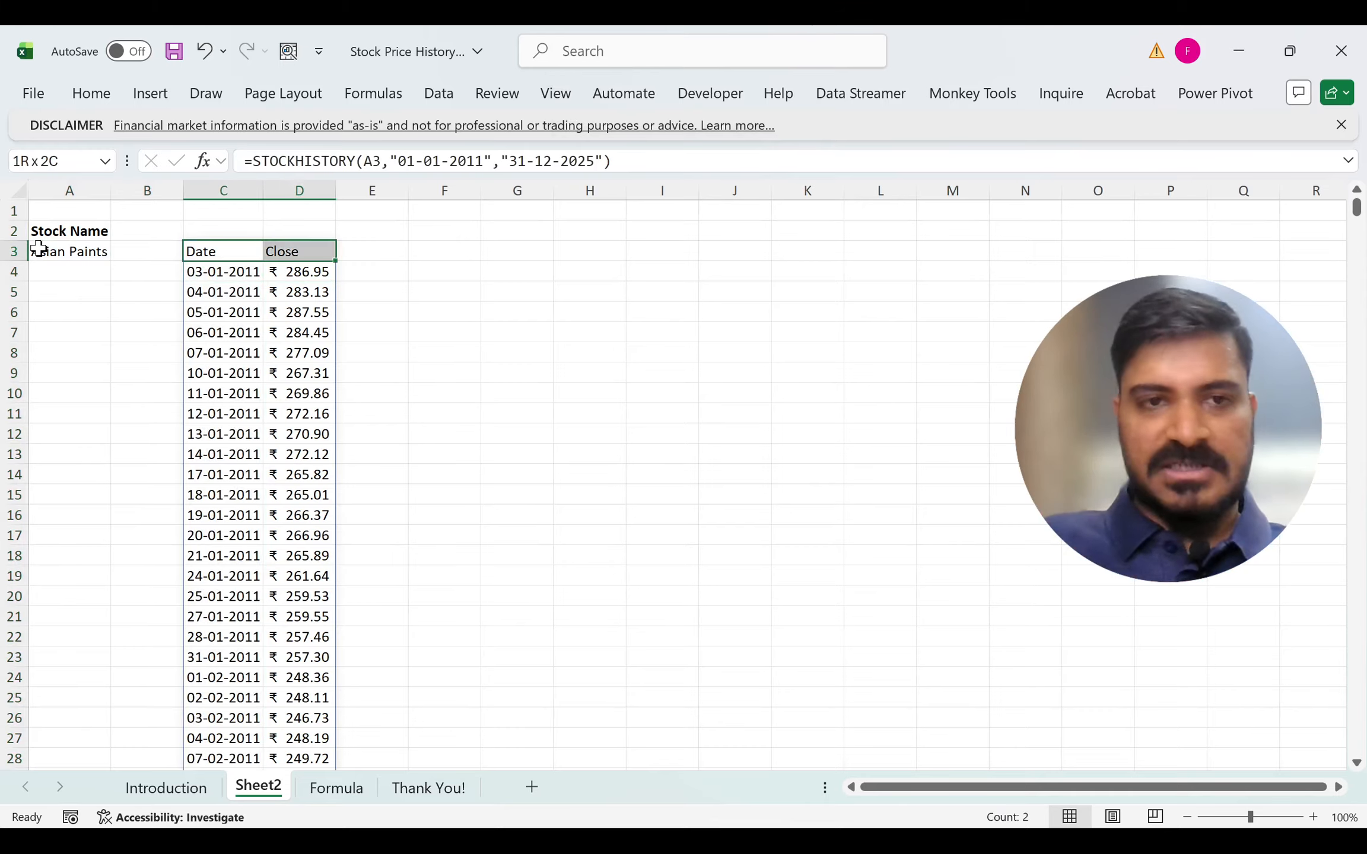
key(ctrl+shift+Down)
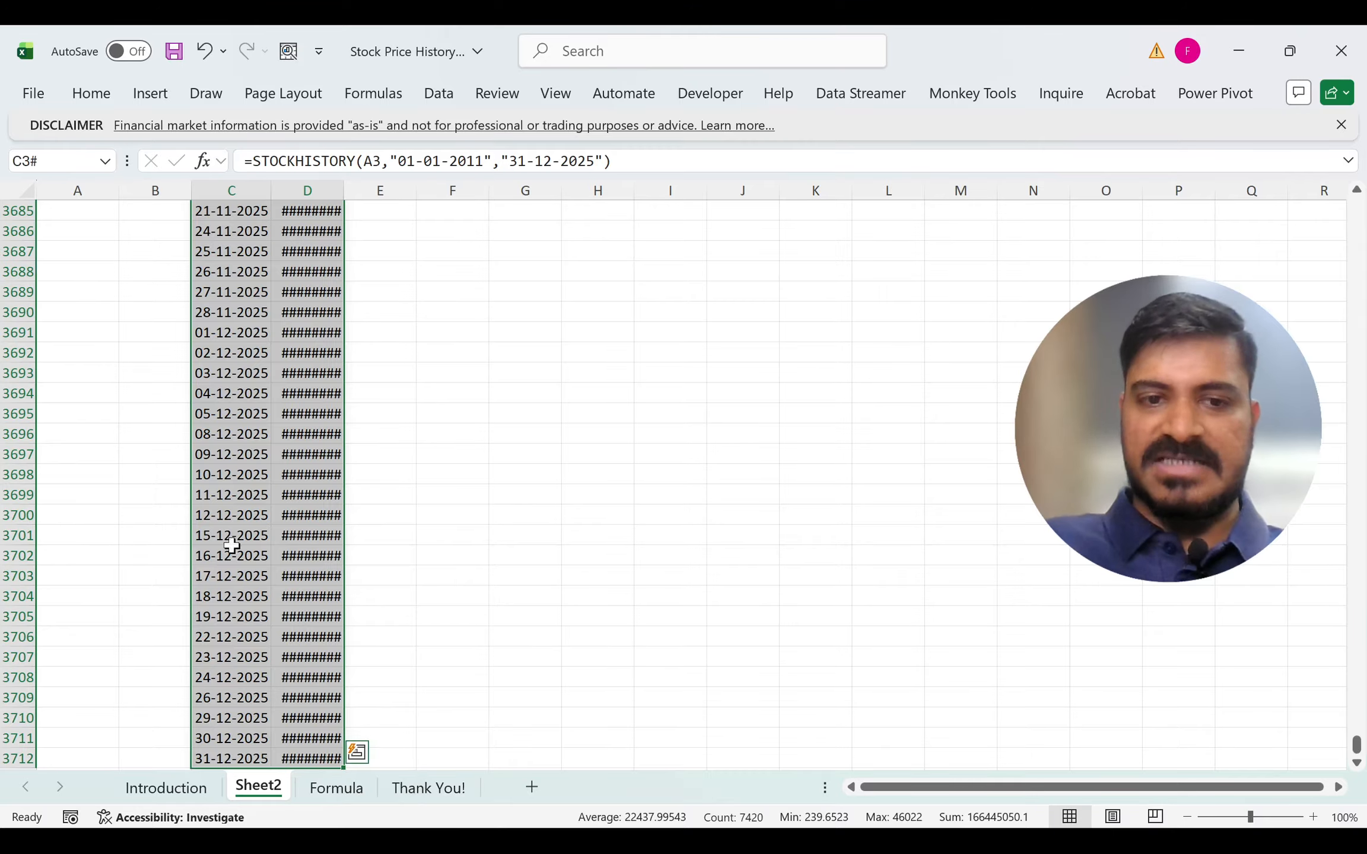
click(357, 753)
key(Escape)
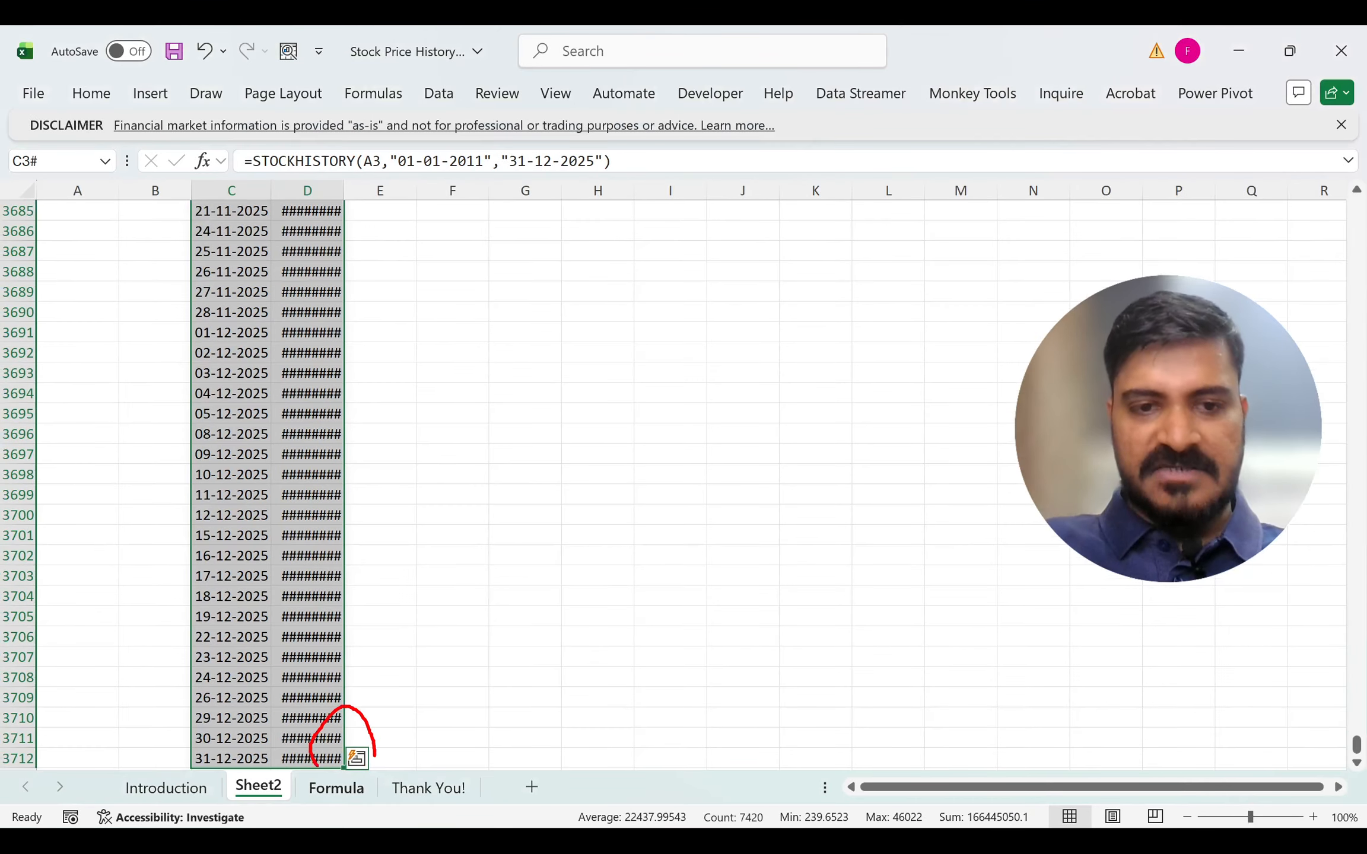
click(359, 761)
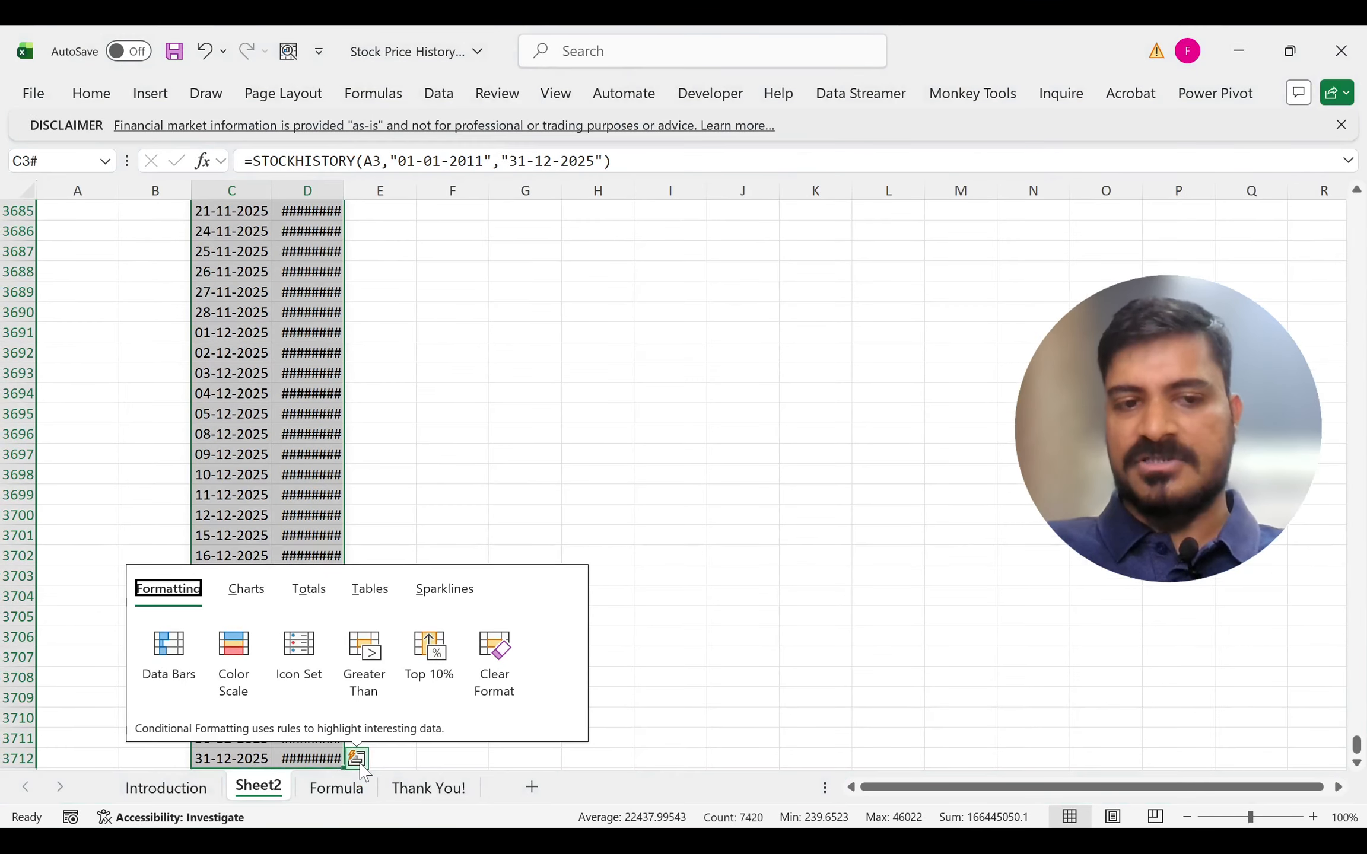
click(246, 597)
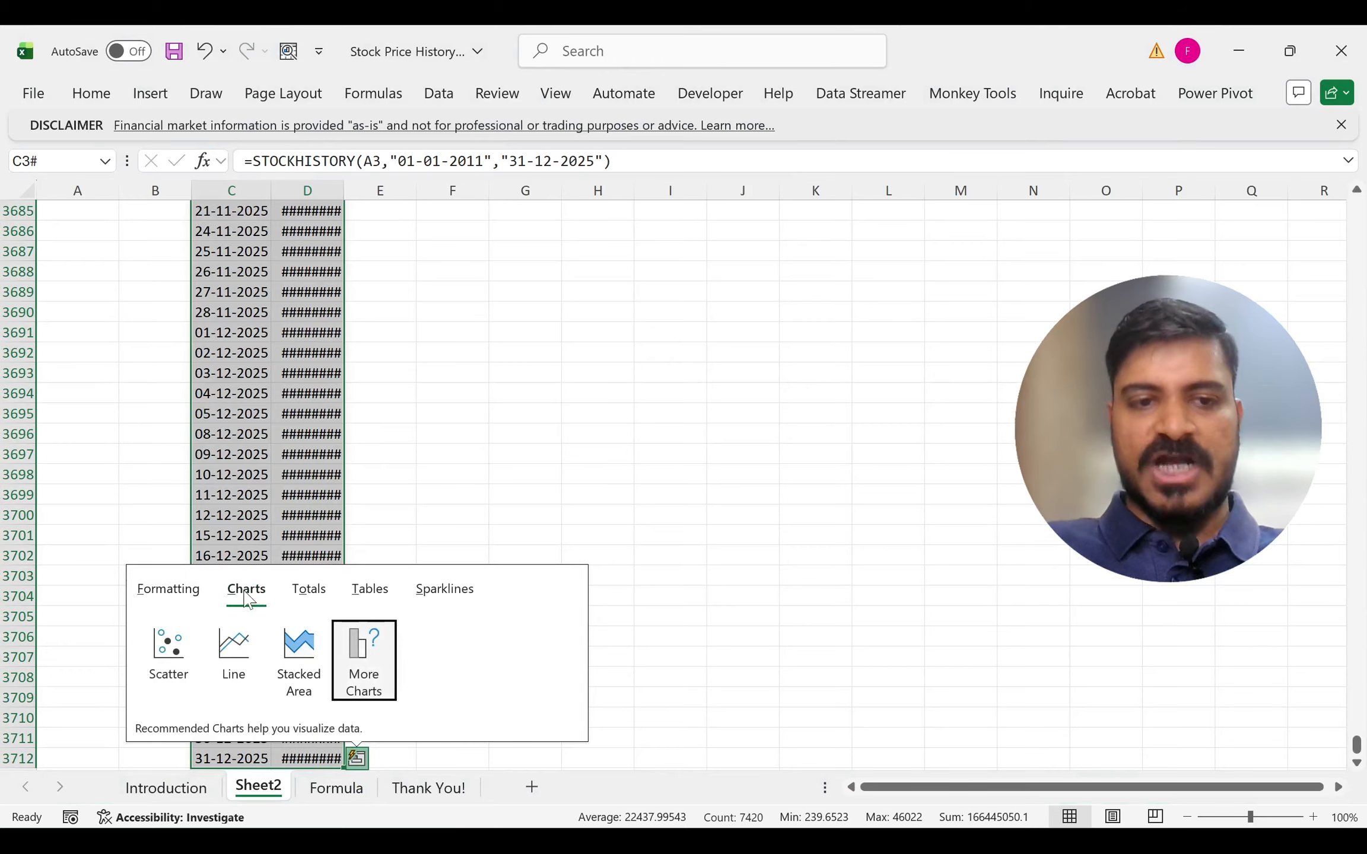
click(234, 656)
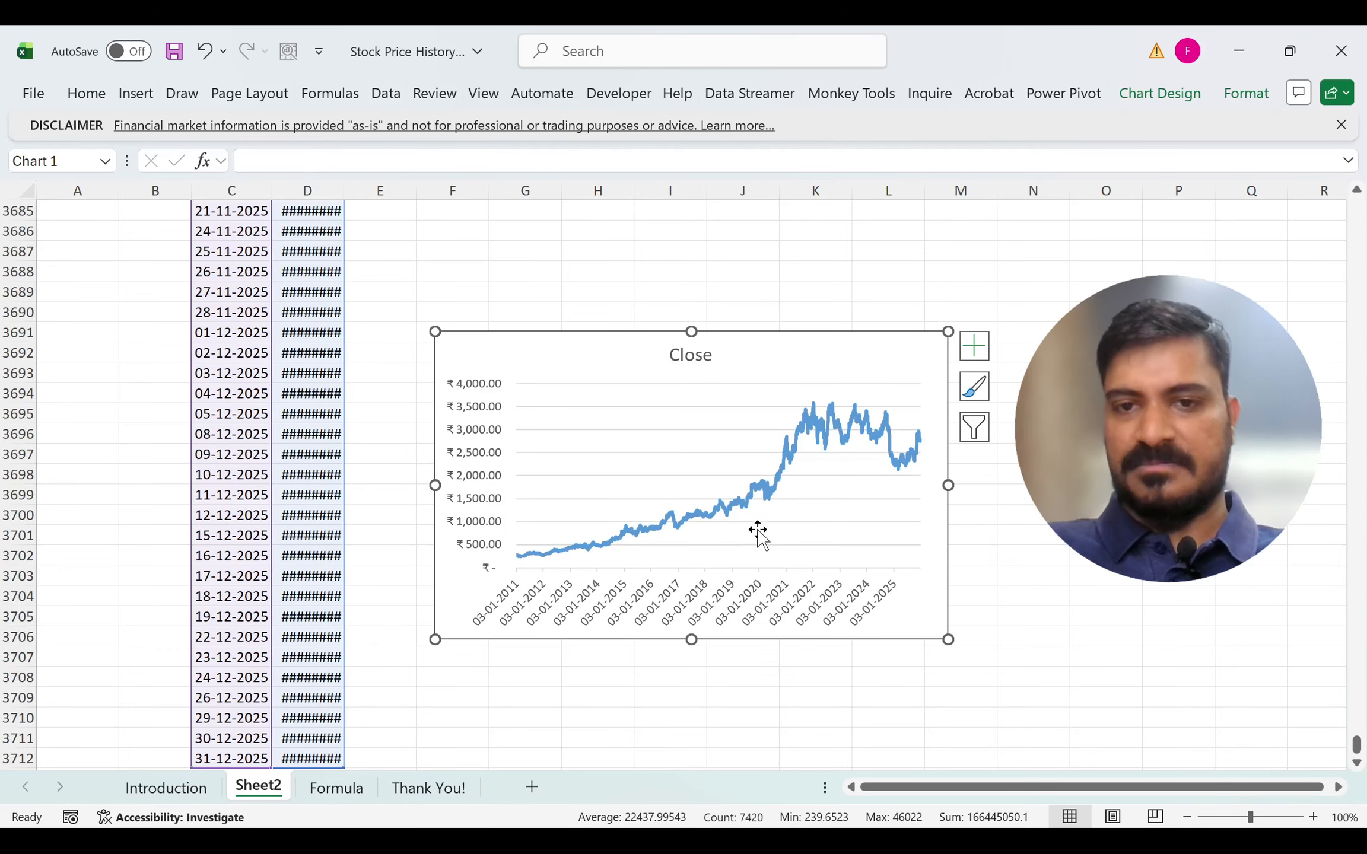
Step: Move the Close chart up to around F7 beside the first price rows and widen it to column P
key(Delete)
click(479, 388)
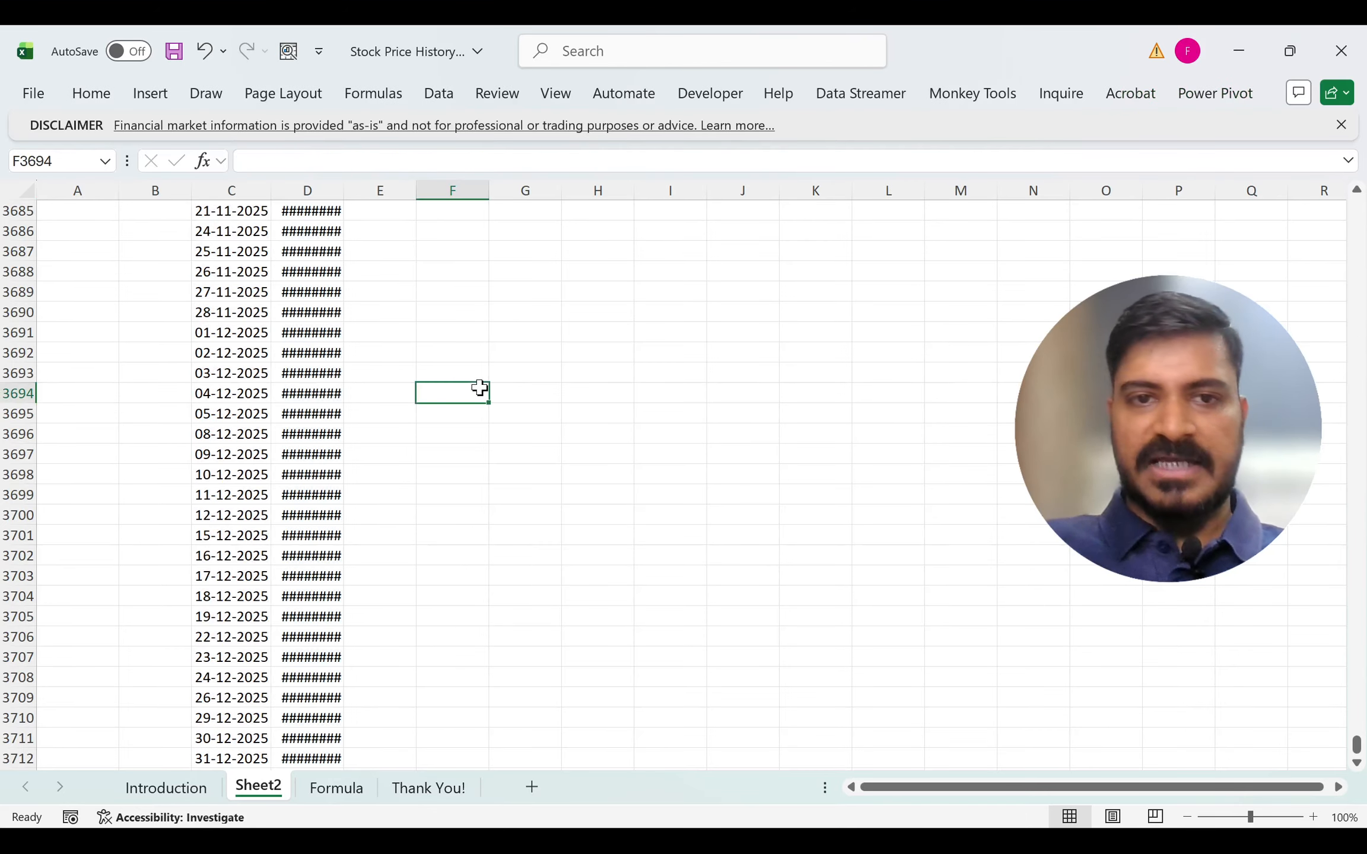
key(ctrl+Up)
key(Down)
key(Down)
key(Down)
key(Down)
key(Down)
key(ctrl+v)
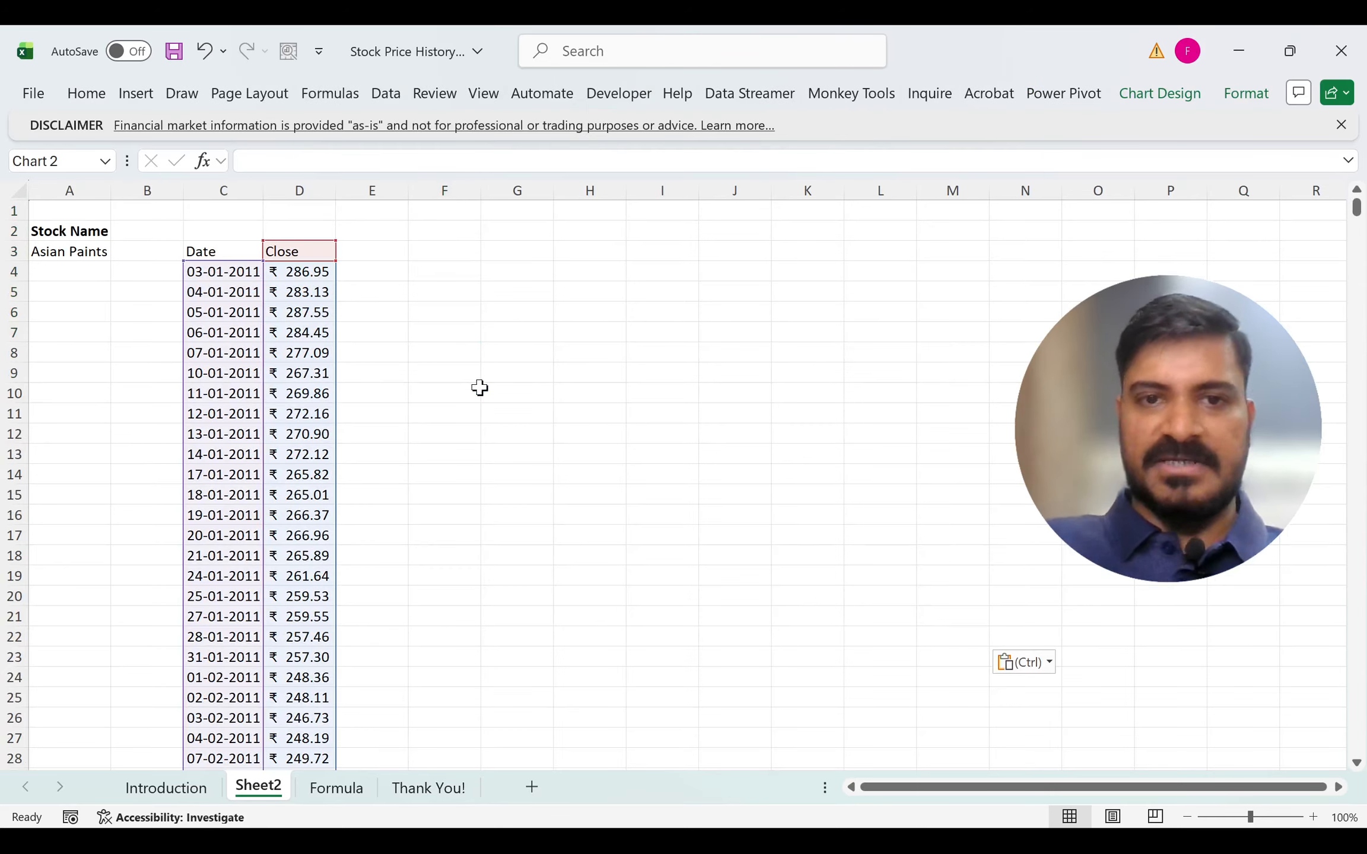
drag(919, 479, 1166, 477)
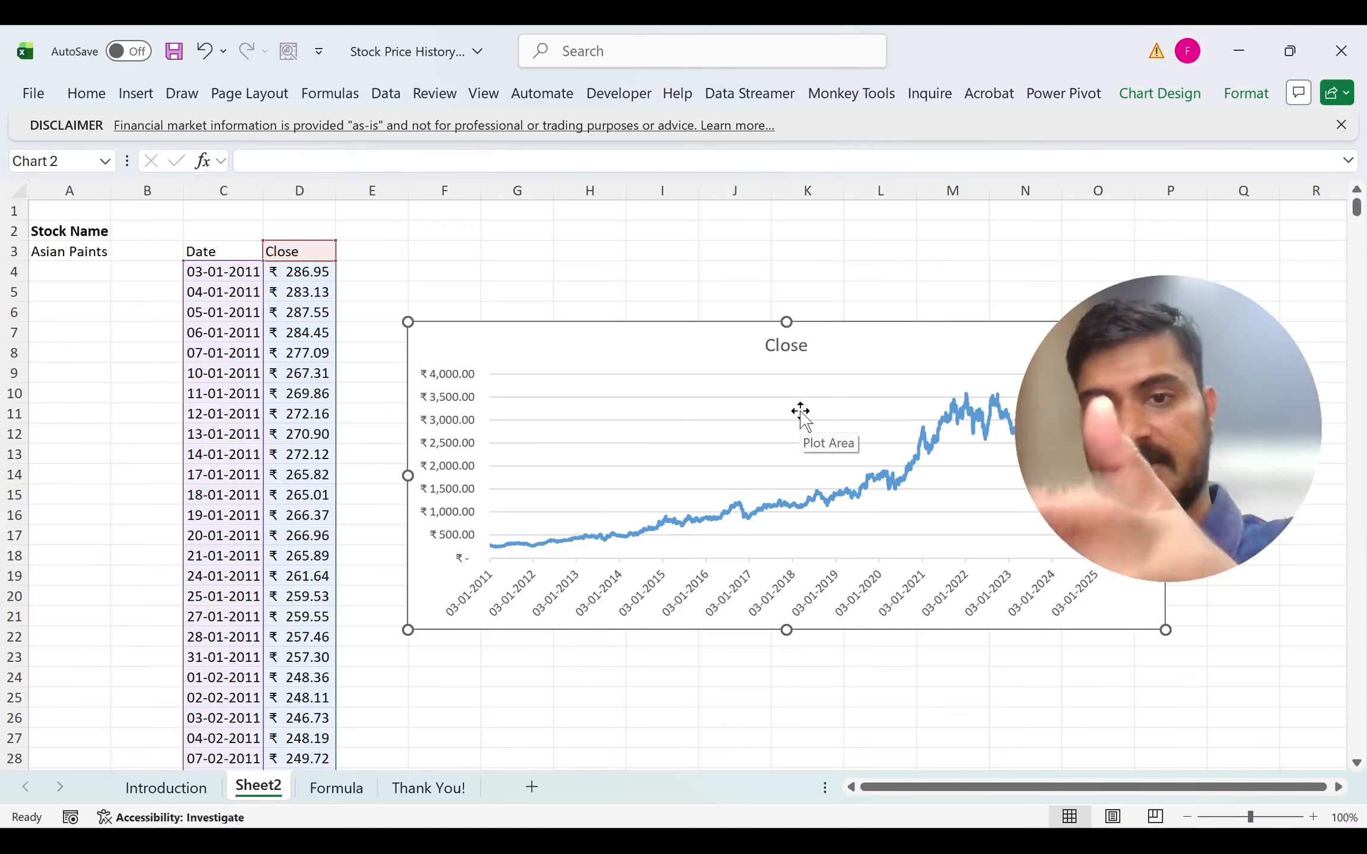
Step: Enter the label "CAGR" in cell F3 and make it bold
click(449, 247)
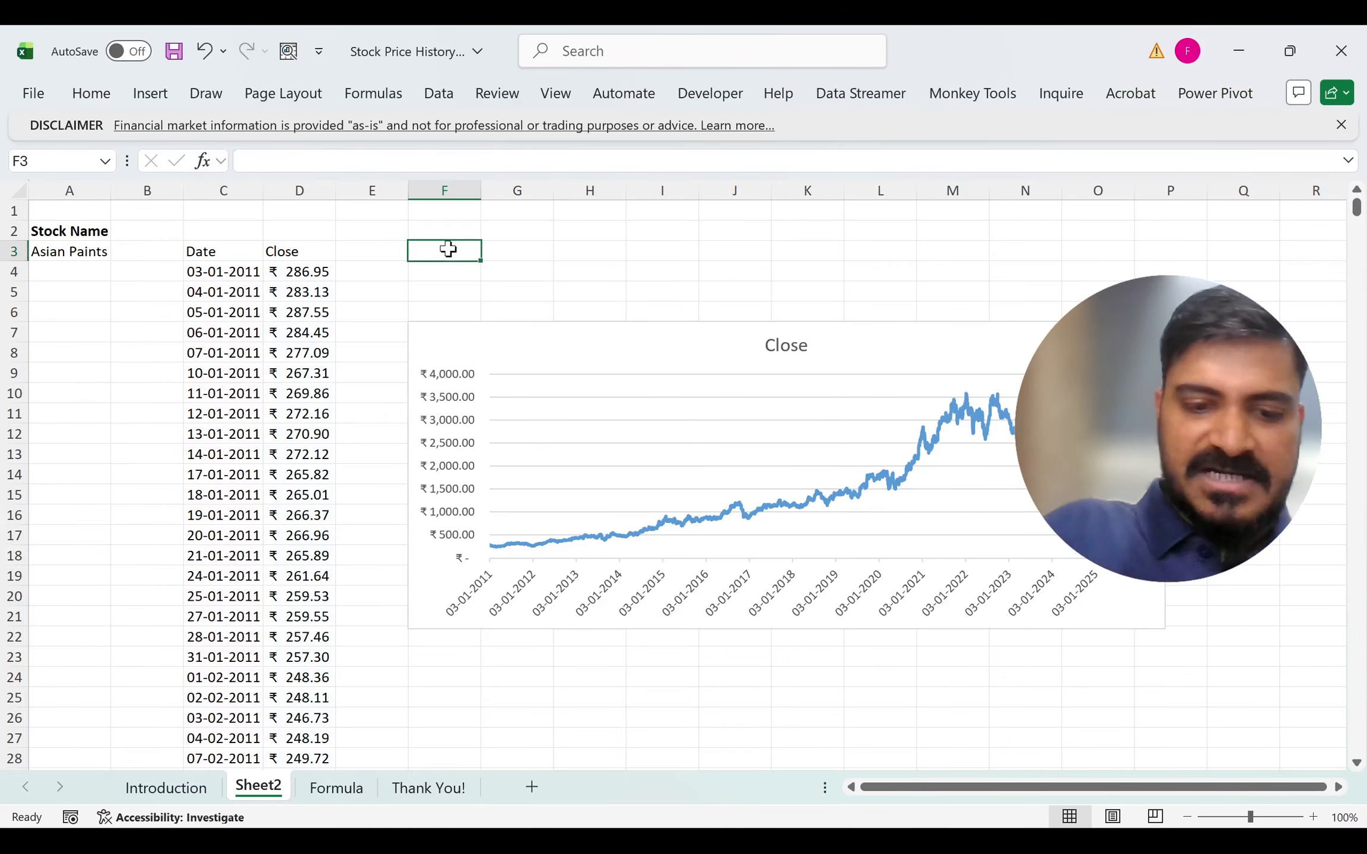
text(CAGR)
key(Tab)
click(449, 249)
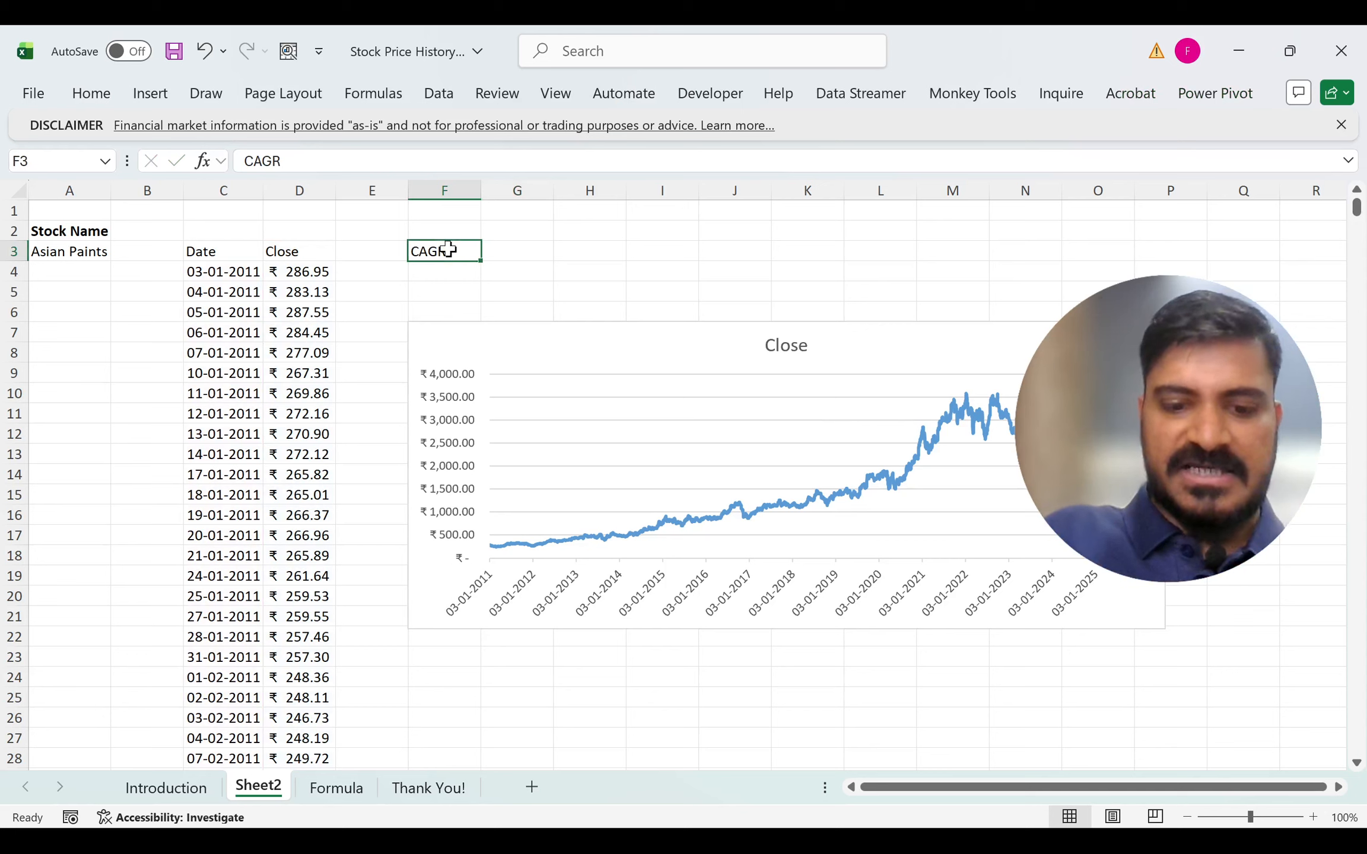
key(ctrl+b)
Step: Start the CAGR formula in G3 with two opening parentheses and the last closing price, D3712
key(Tab)
text(=)
key(Escape)
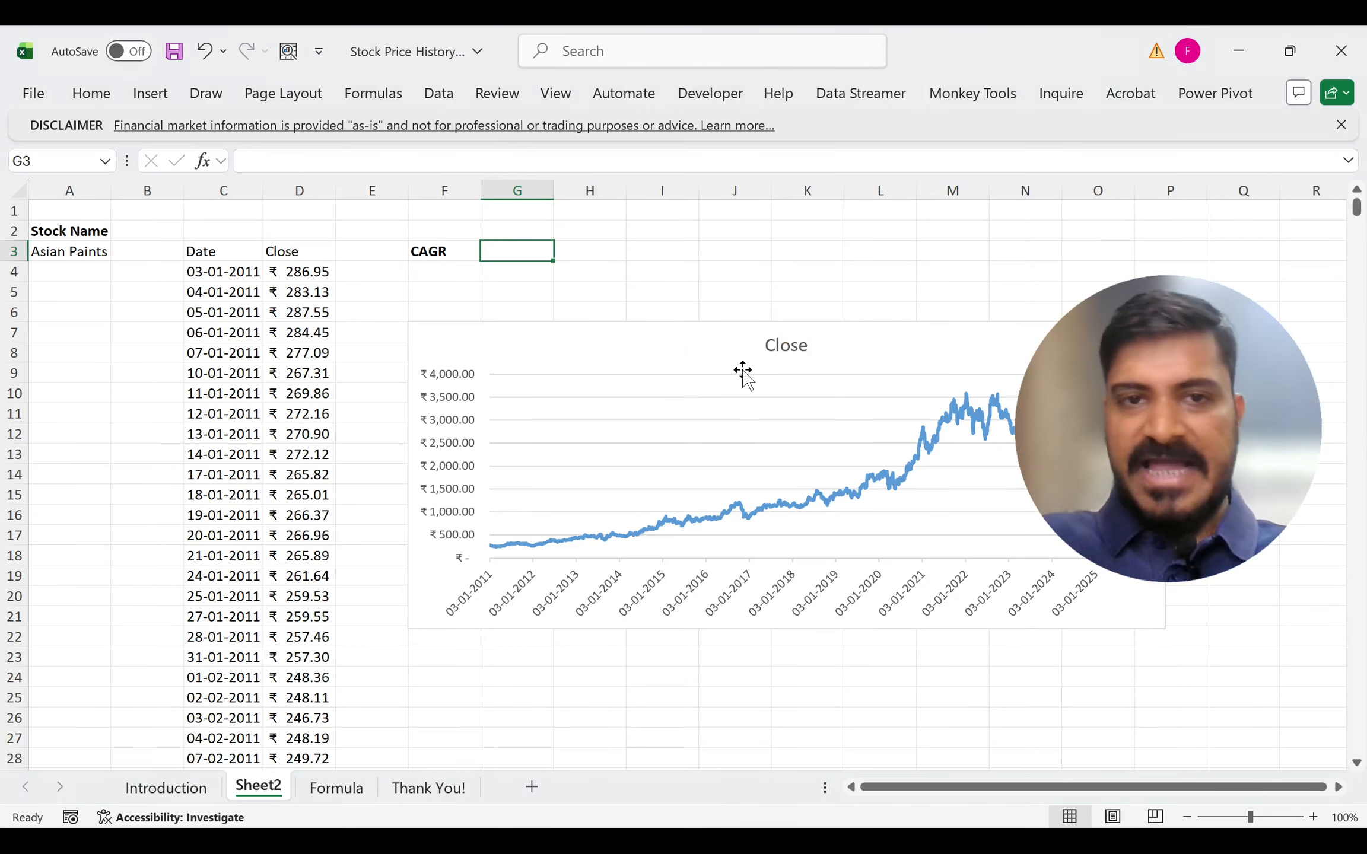
text(=(()
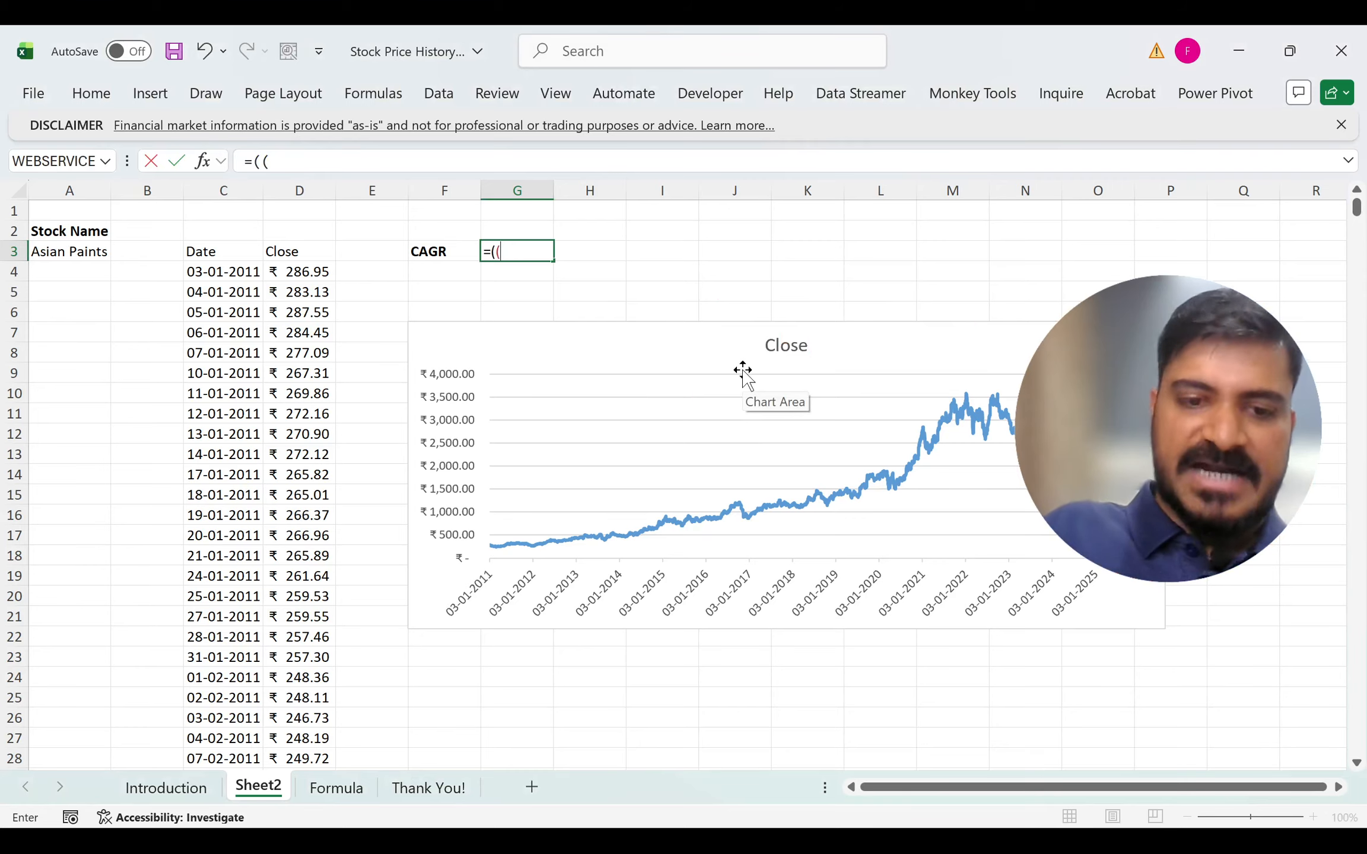
click(338, 373)
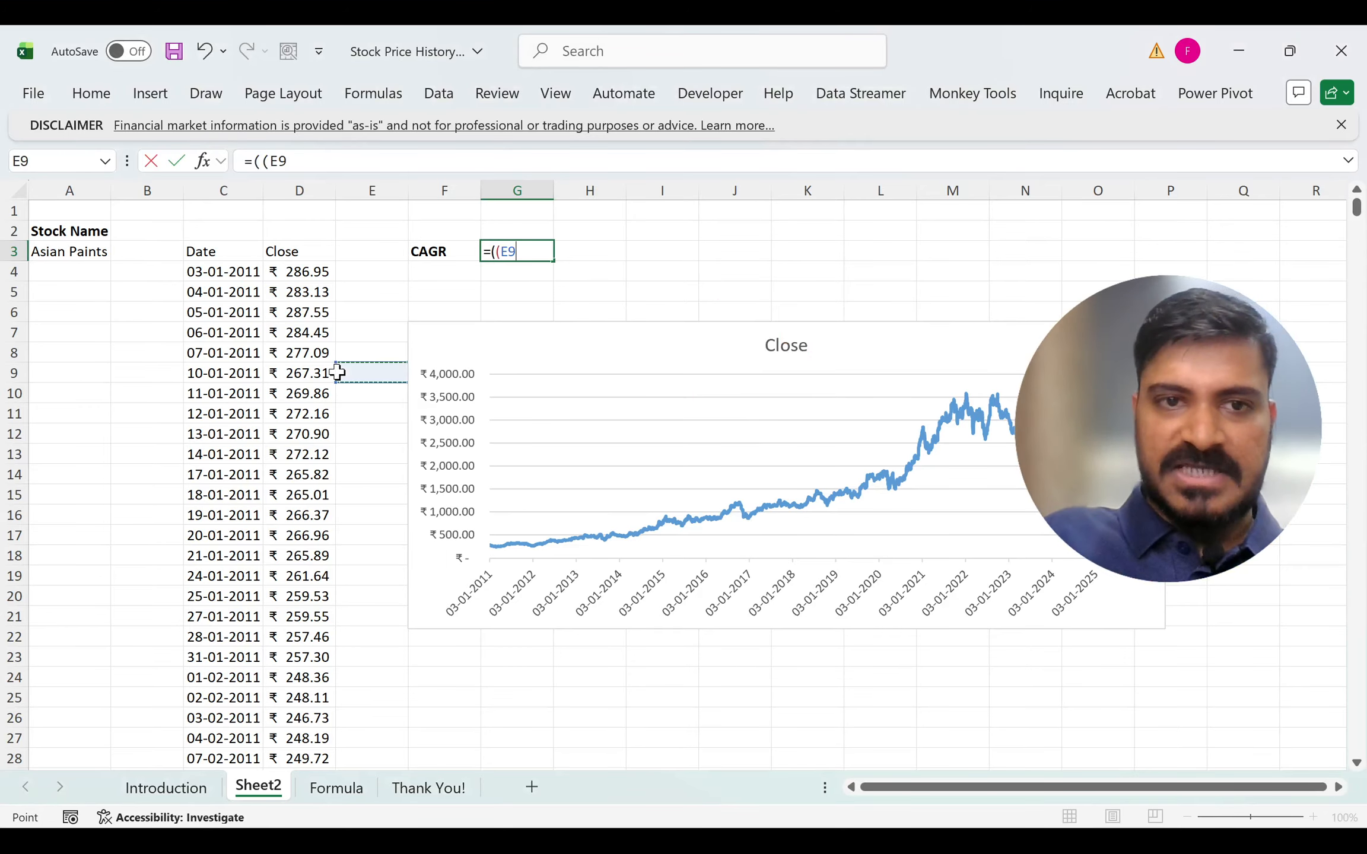
key(Left)
key(ctrl+Down)
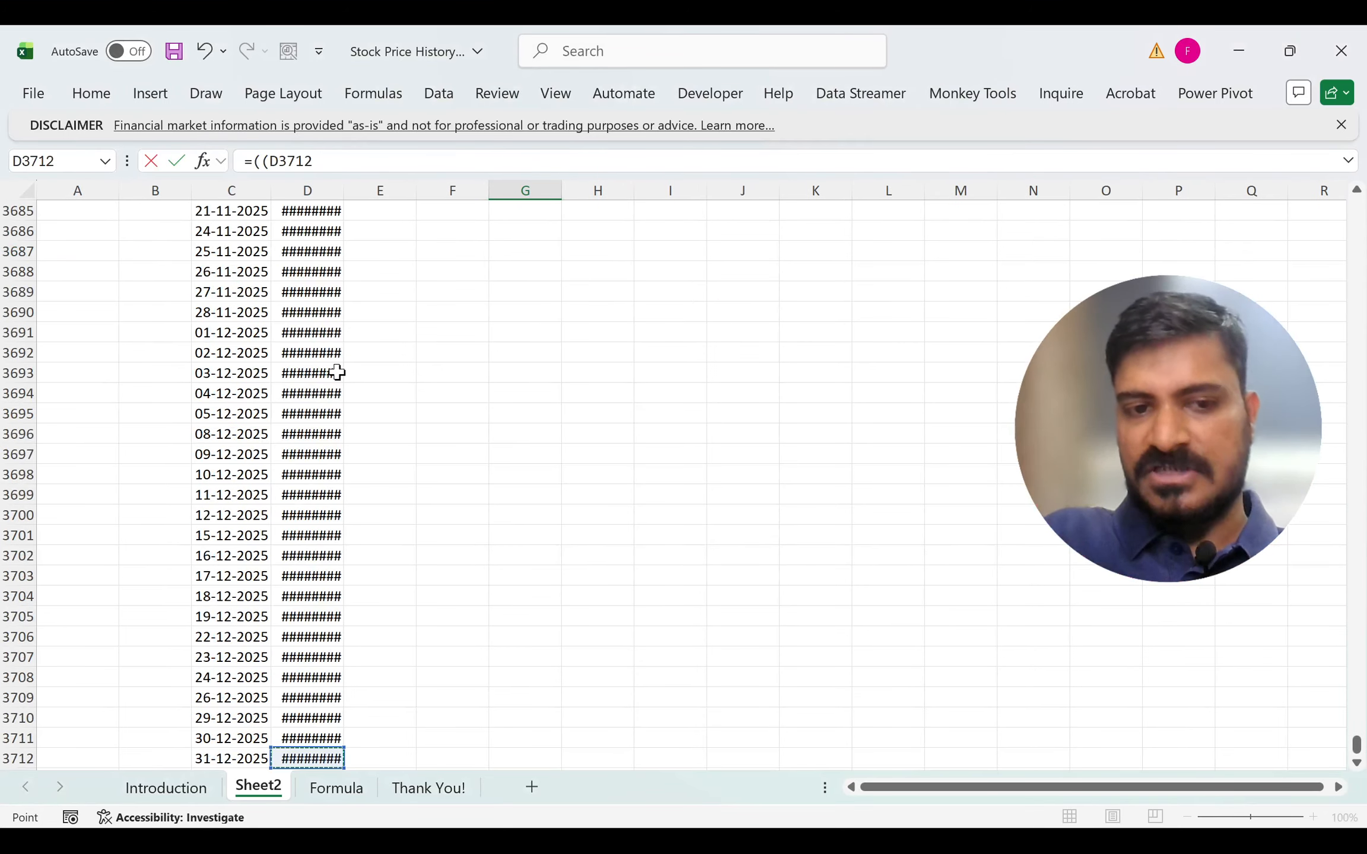
key(alt)
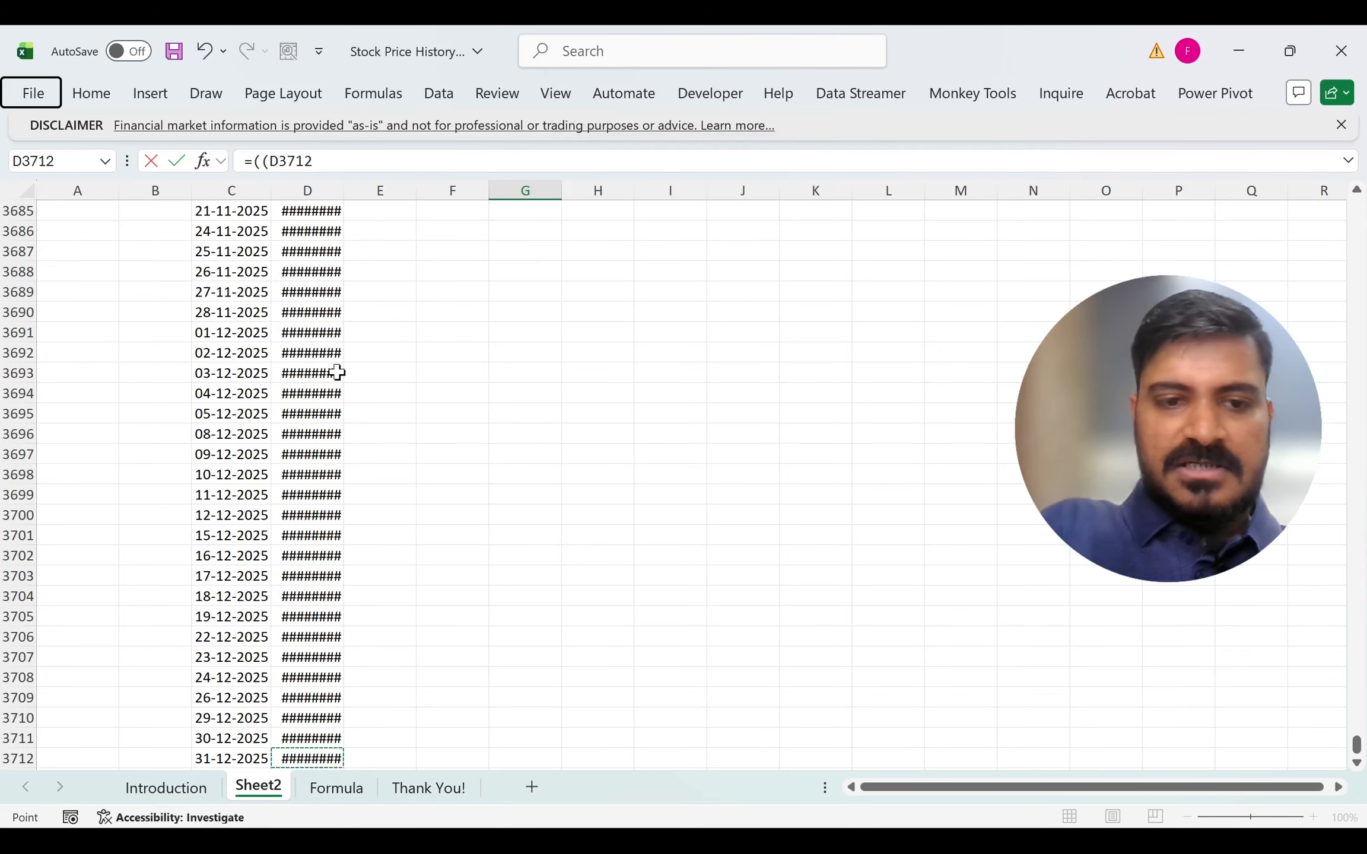
key(Escape)
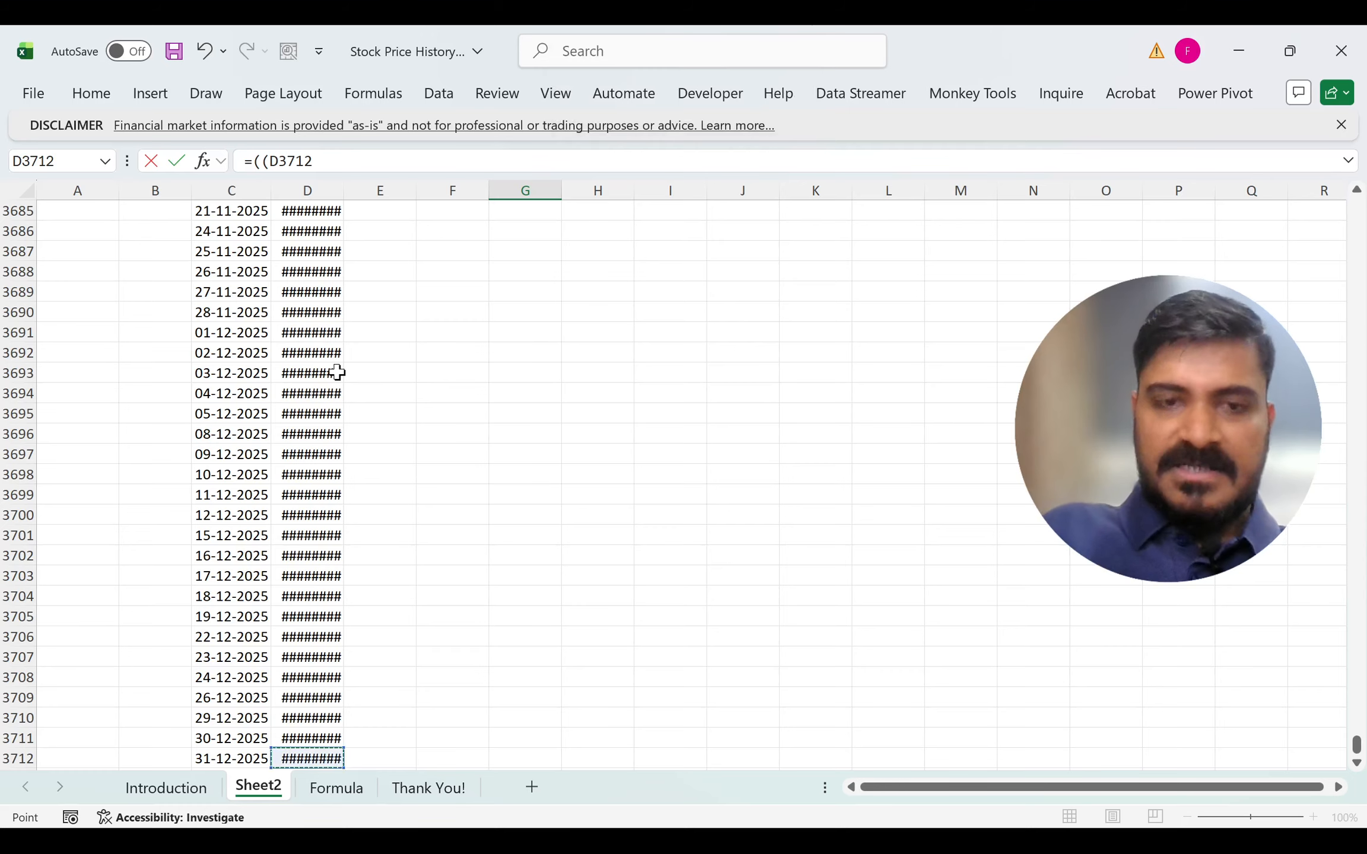
Step: Divide the last closing price by the first closing price, D4, in the G3 formula and close the inner parenthesis
text(/)
click(329, 378)
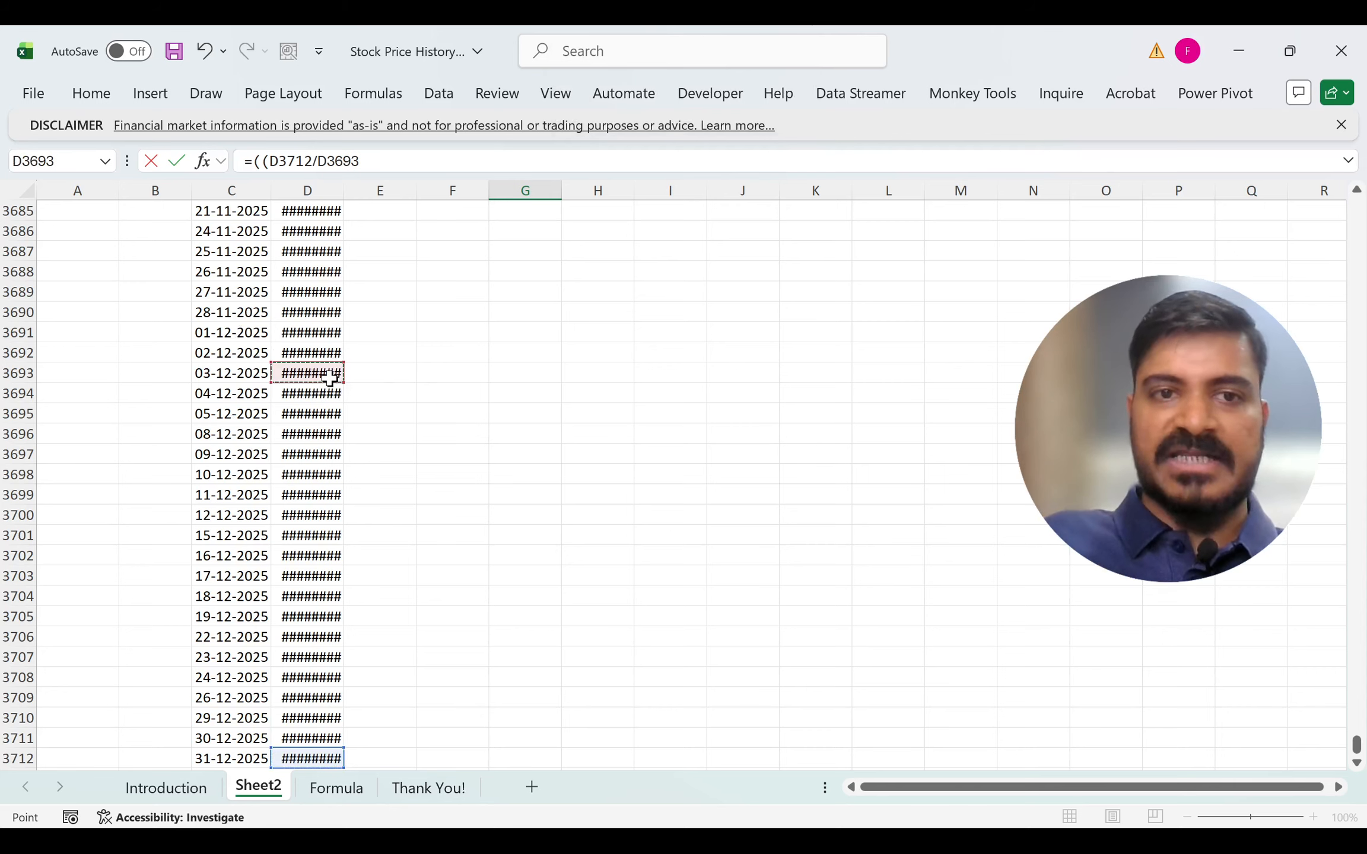
key(ctrl+Up)
key(ctrl+Up)
key(Down)
key(Down)
key(Down)
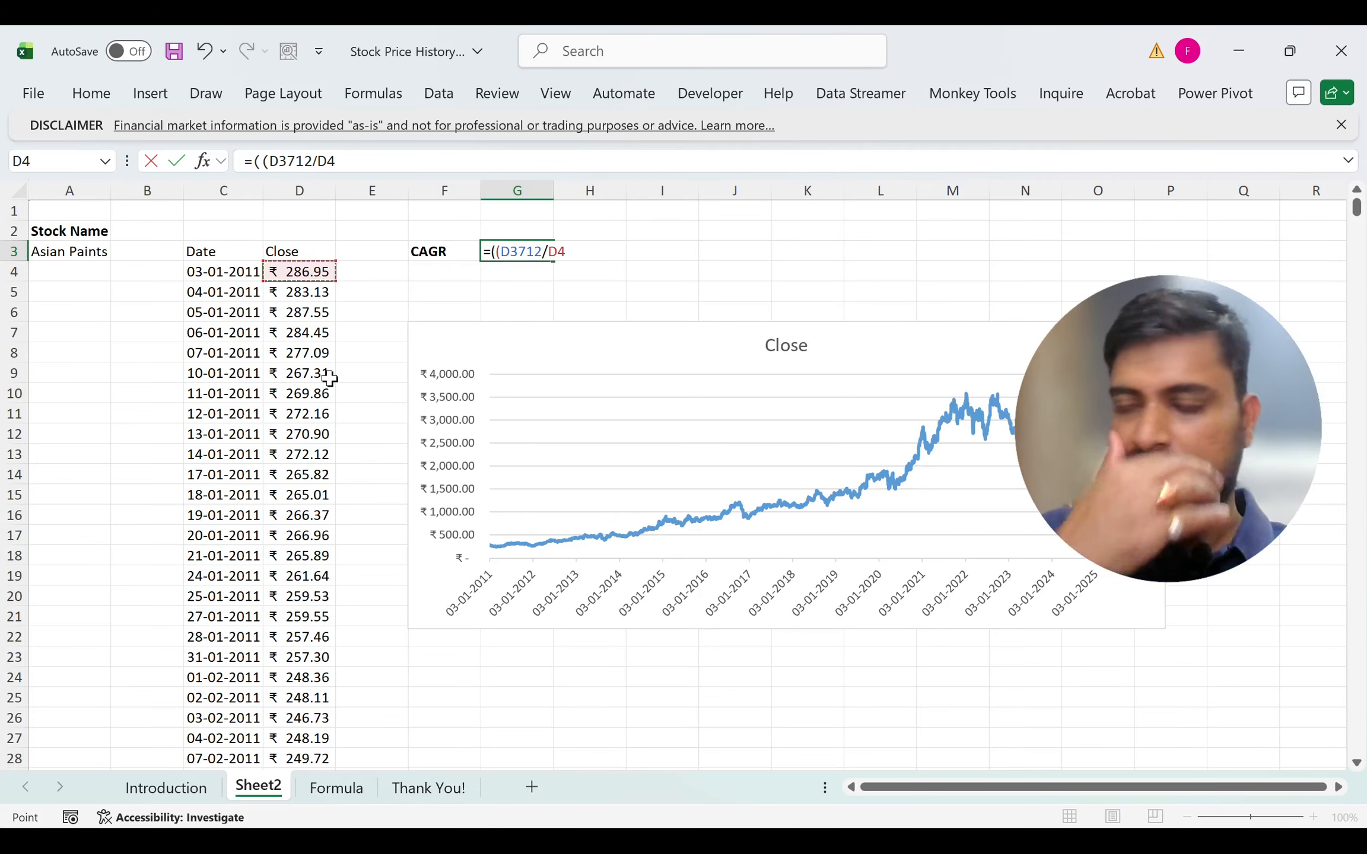
text())
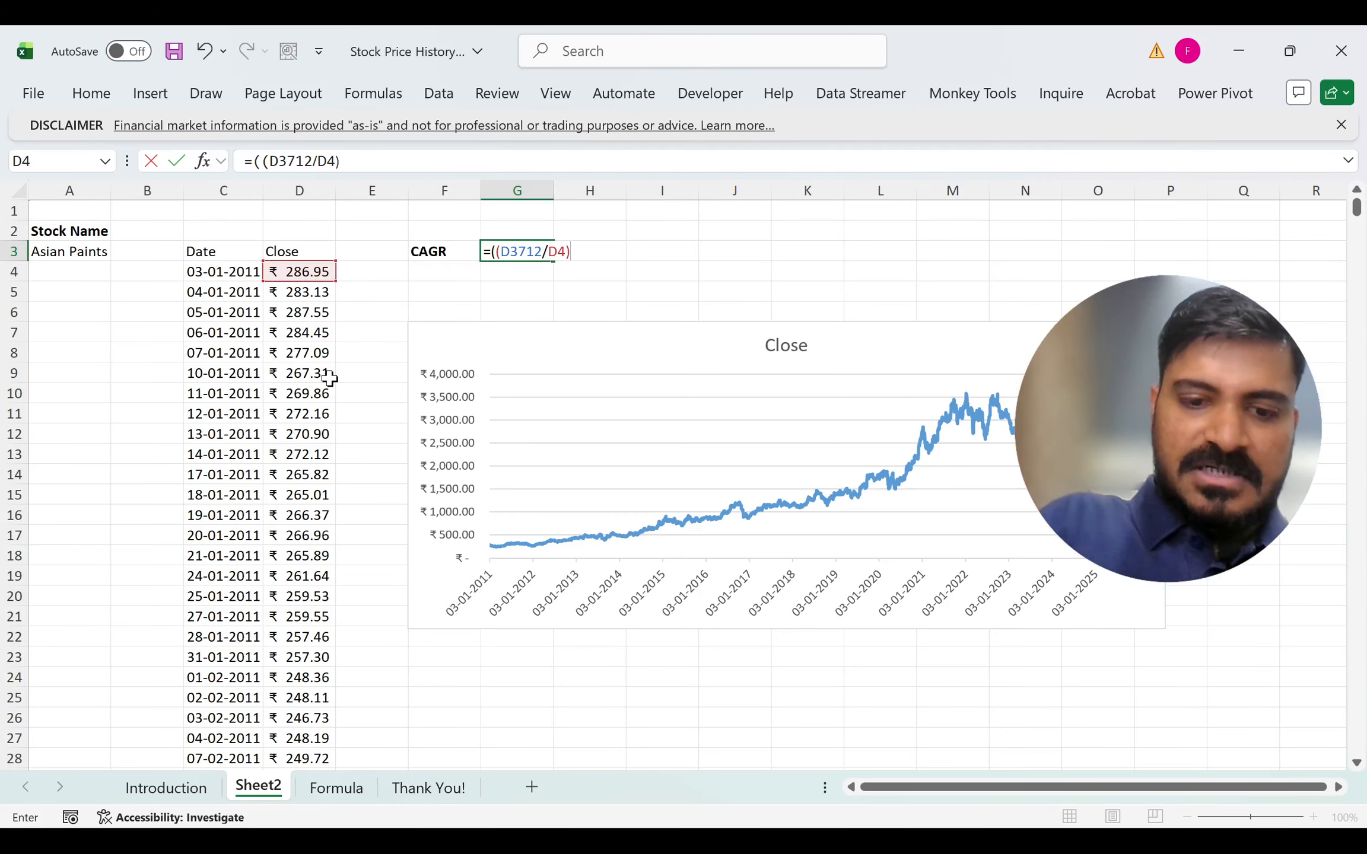
Step: Complete the G3 formula by raising the price ratio to (1/15), closing the outer parenthesis and subtracting 1
text(^(1/)
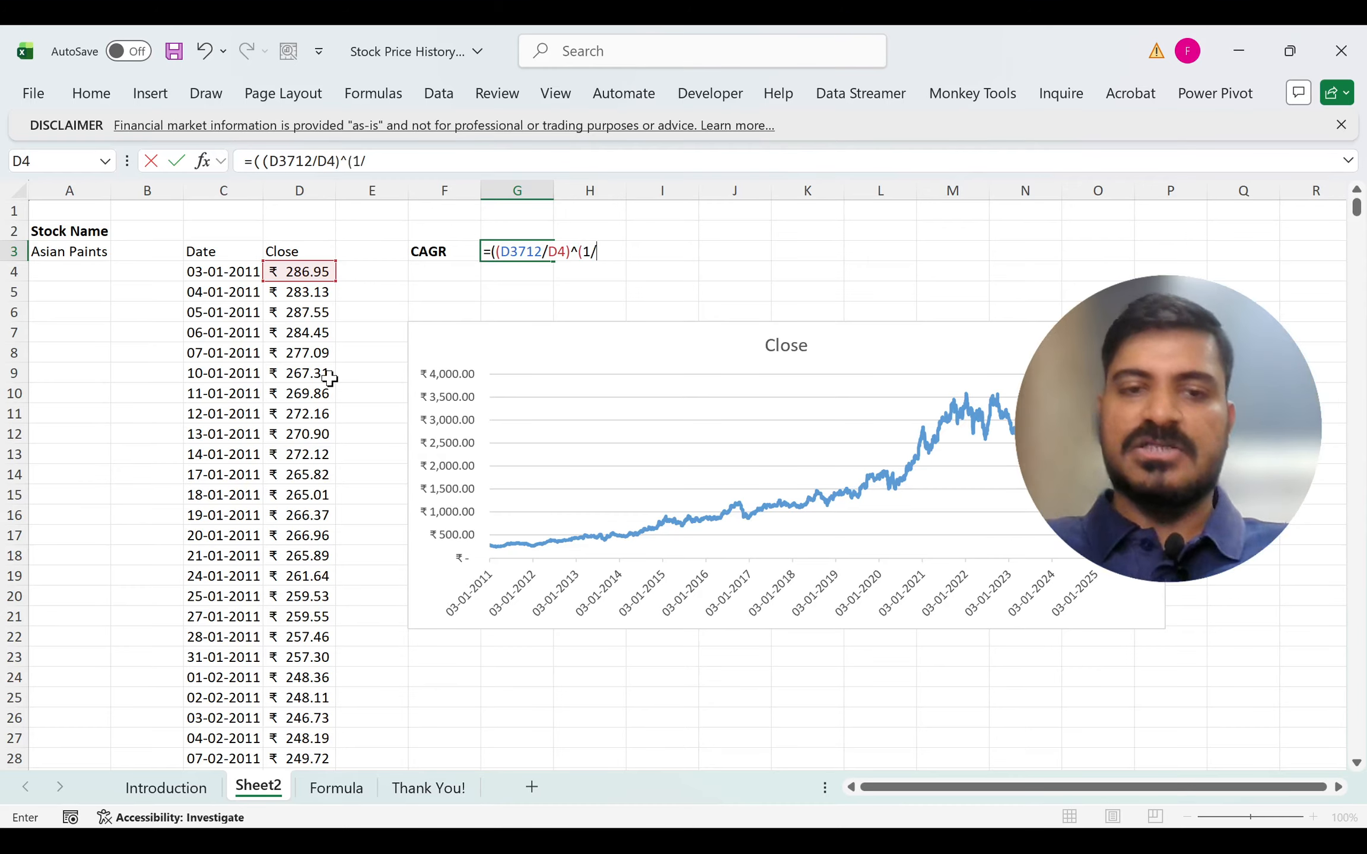
text(15)))
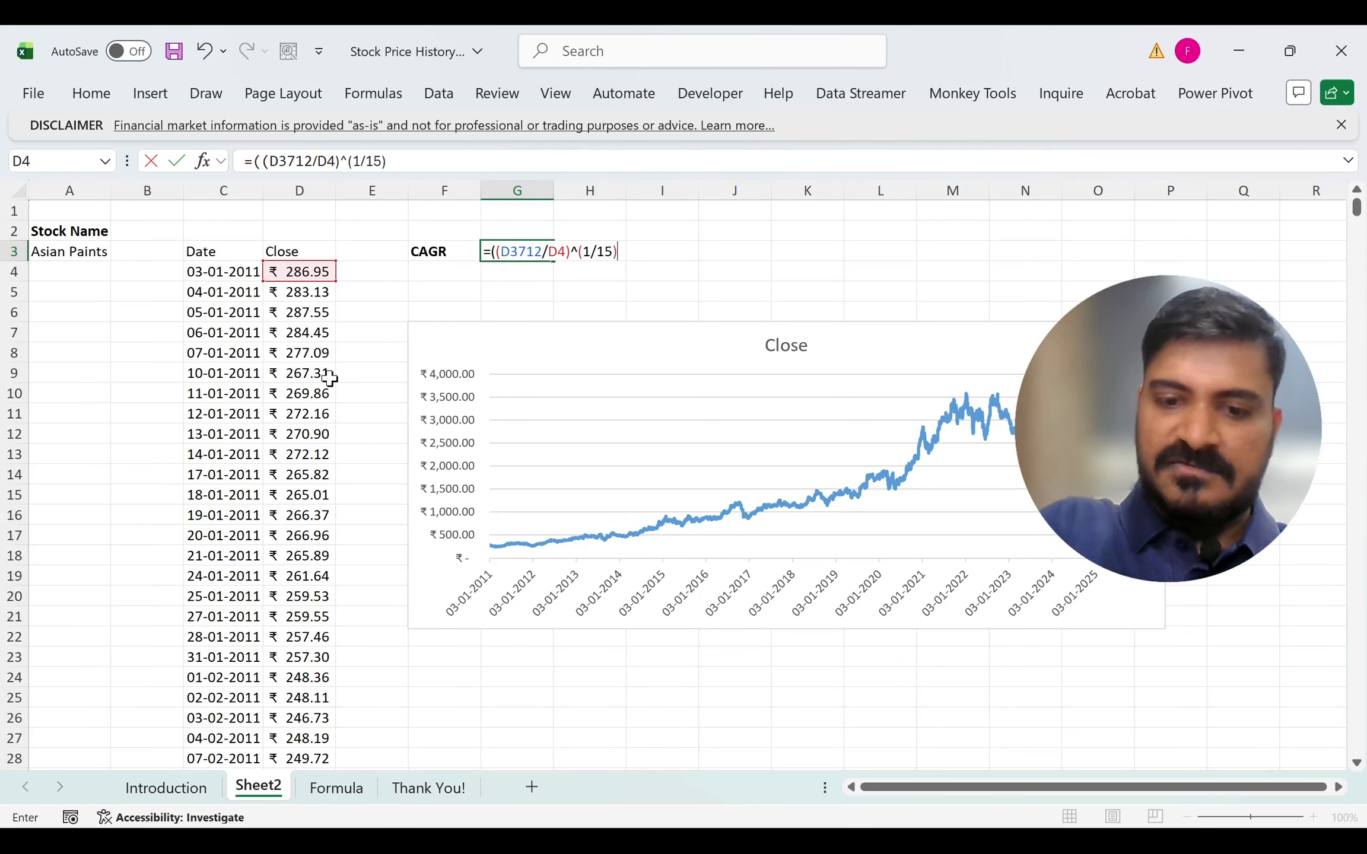
text(-1)
key(Return)
key(Up)
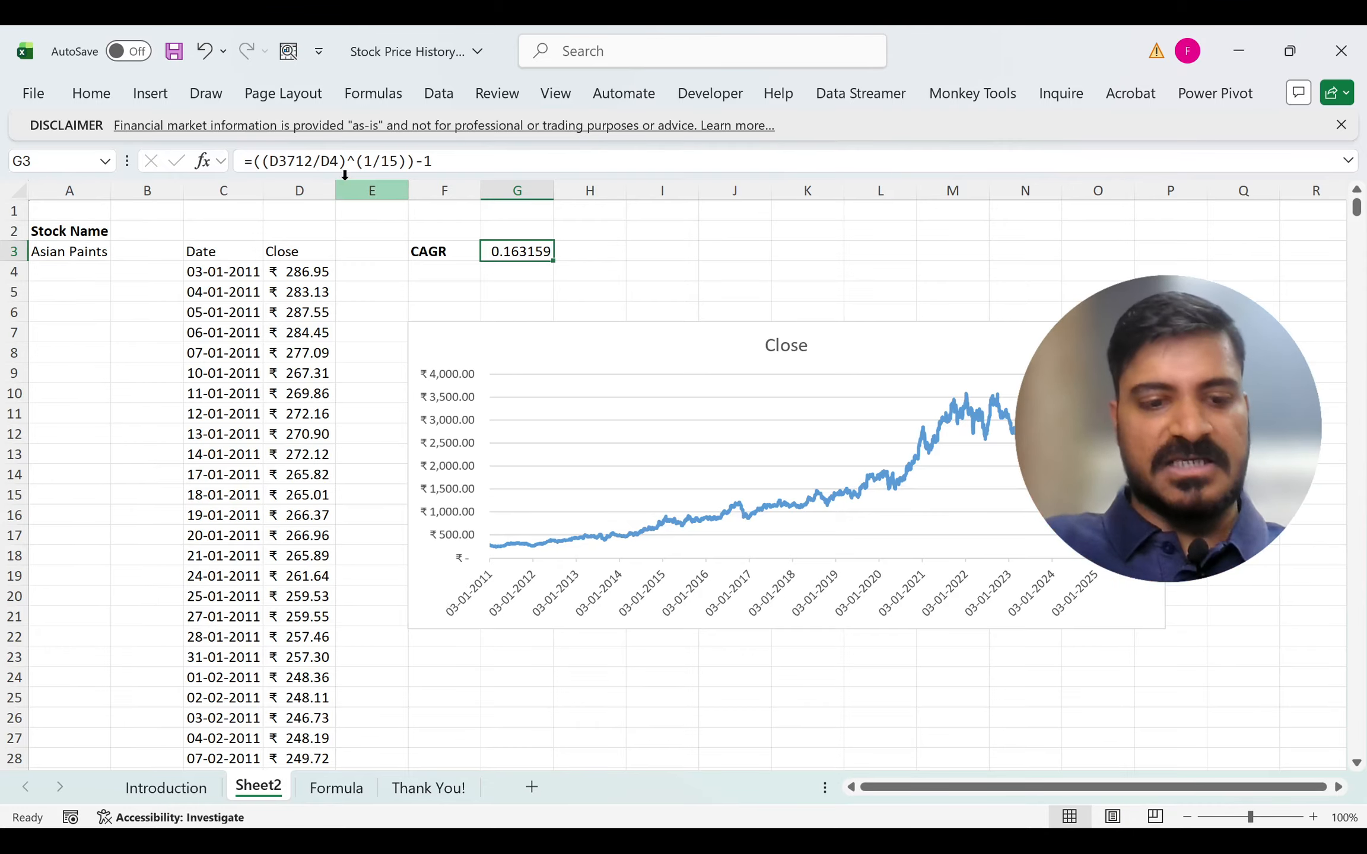
drag(243, 139, 510, 221)
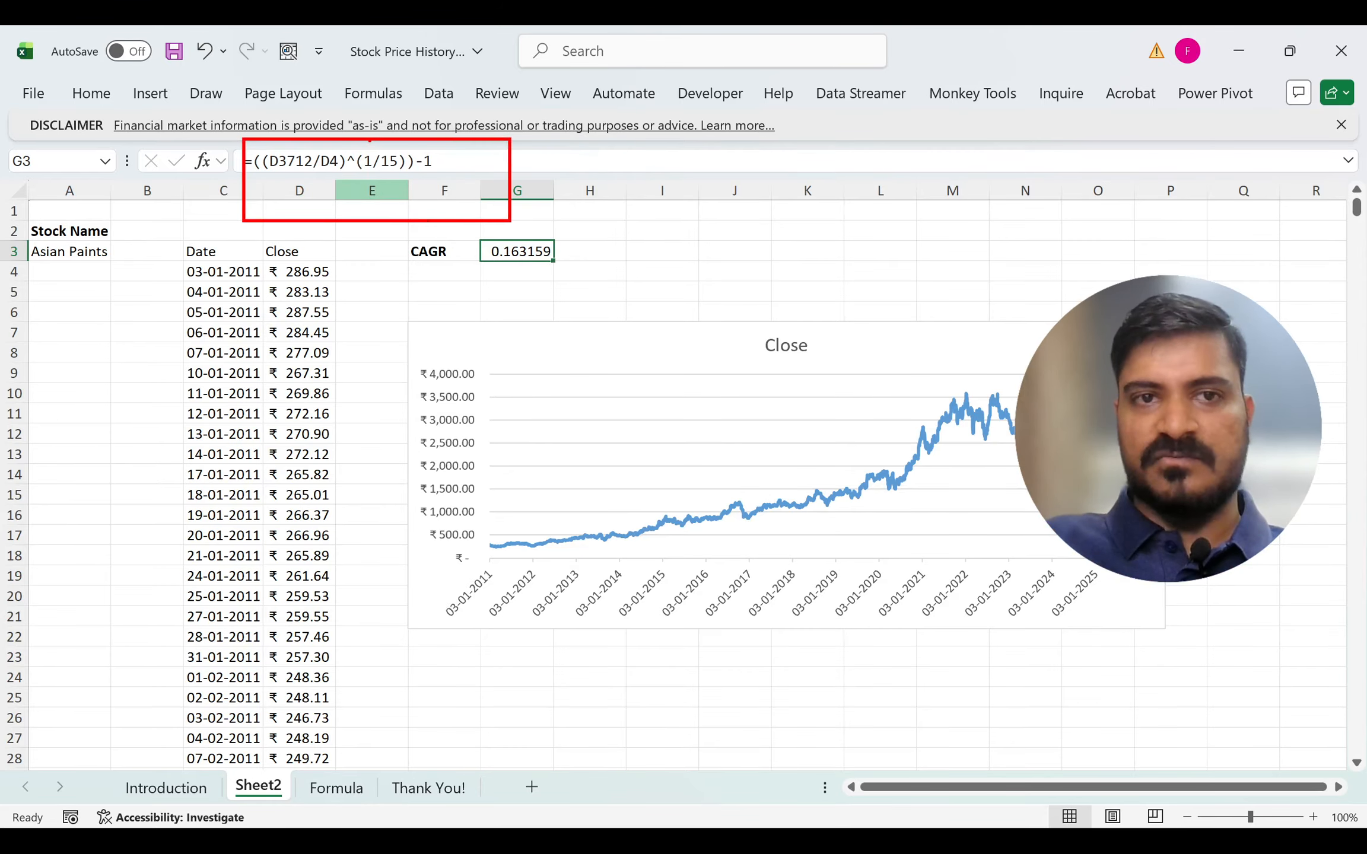
drag(369, 140, 504, 90)
key(Escape)
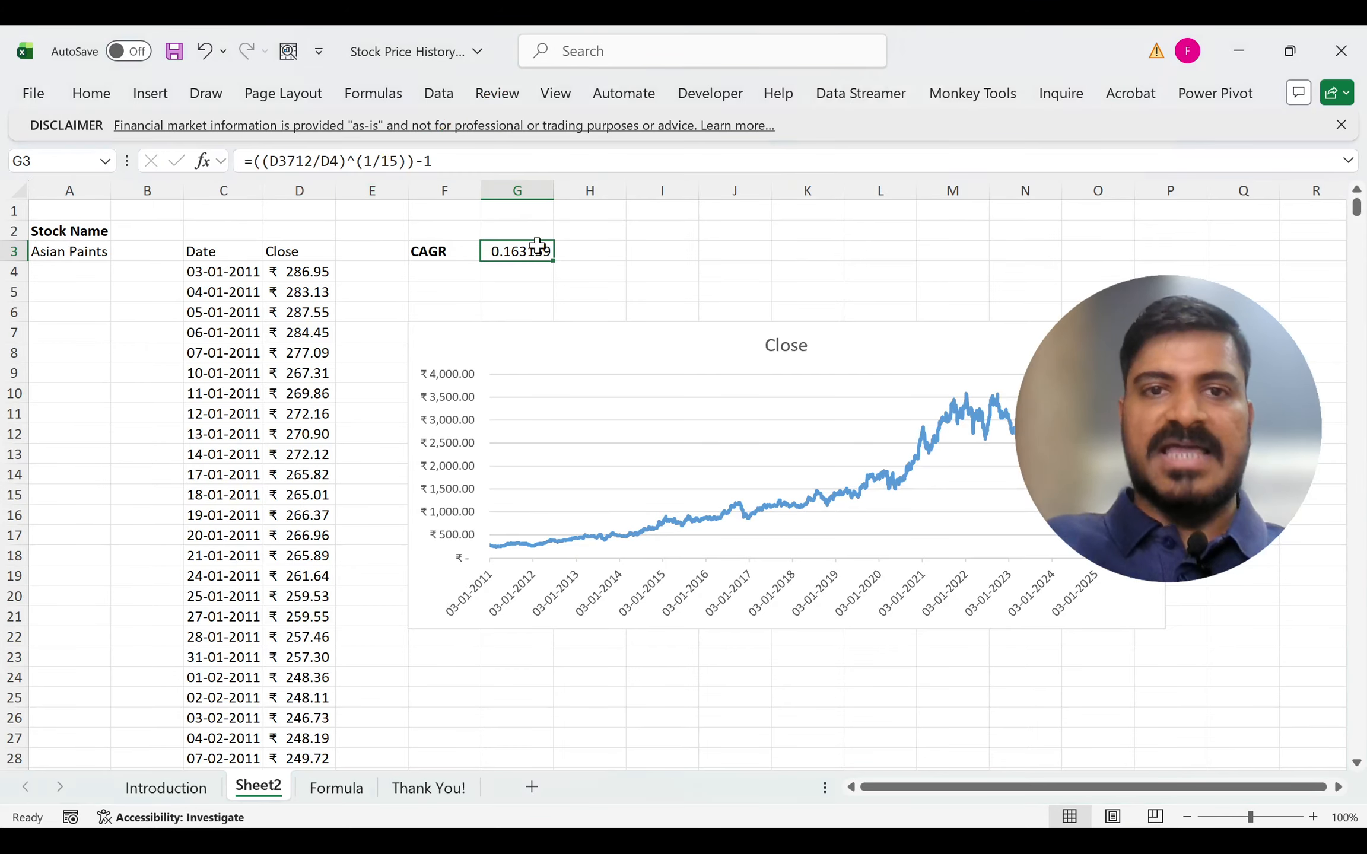
Step: Format the CAGR result in G3 as a percentage and make it bold
key(ctrl+F1)
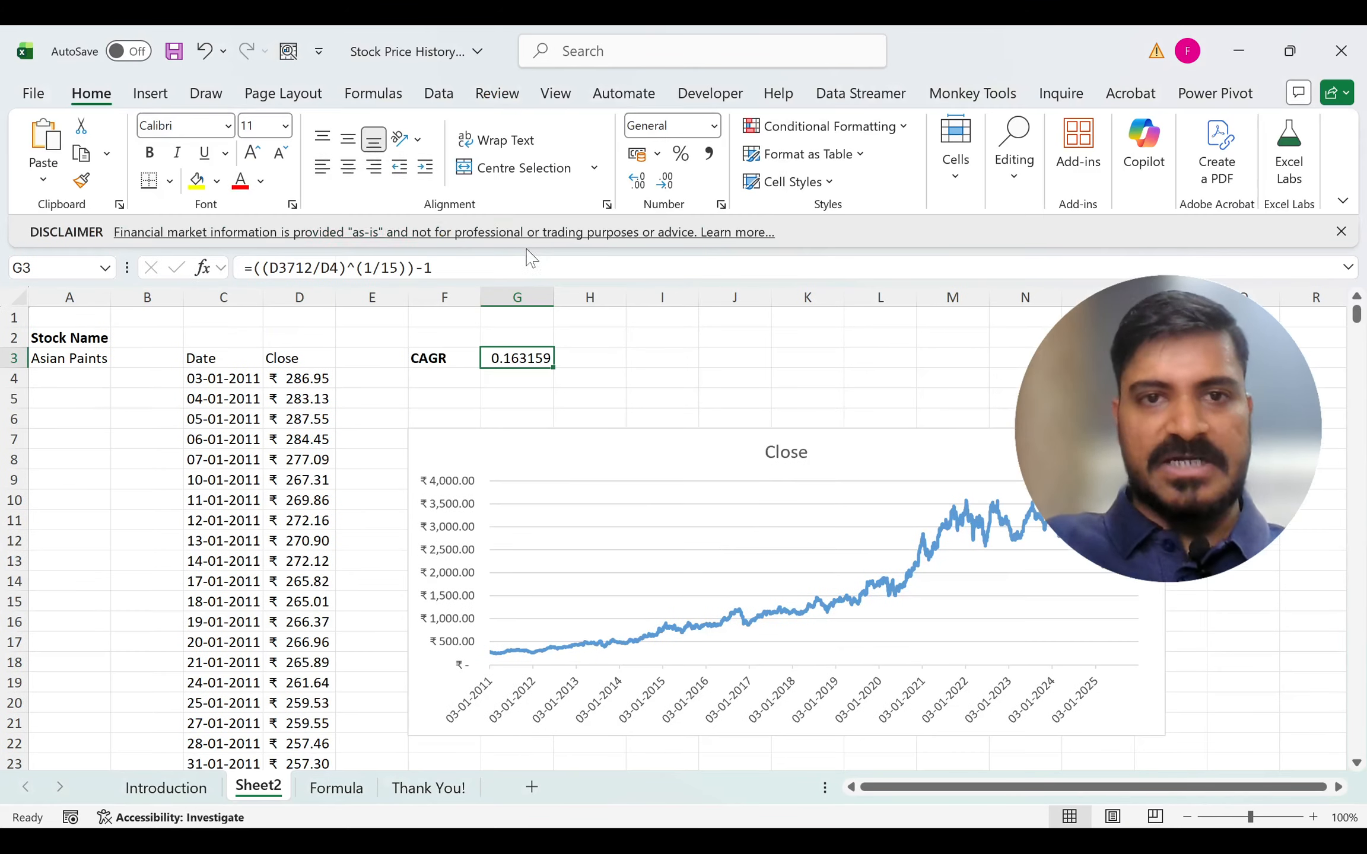
click(681, 153)
key(ctrl+b)
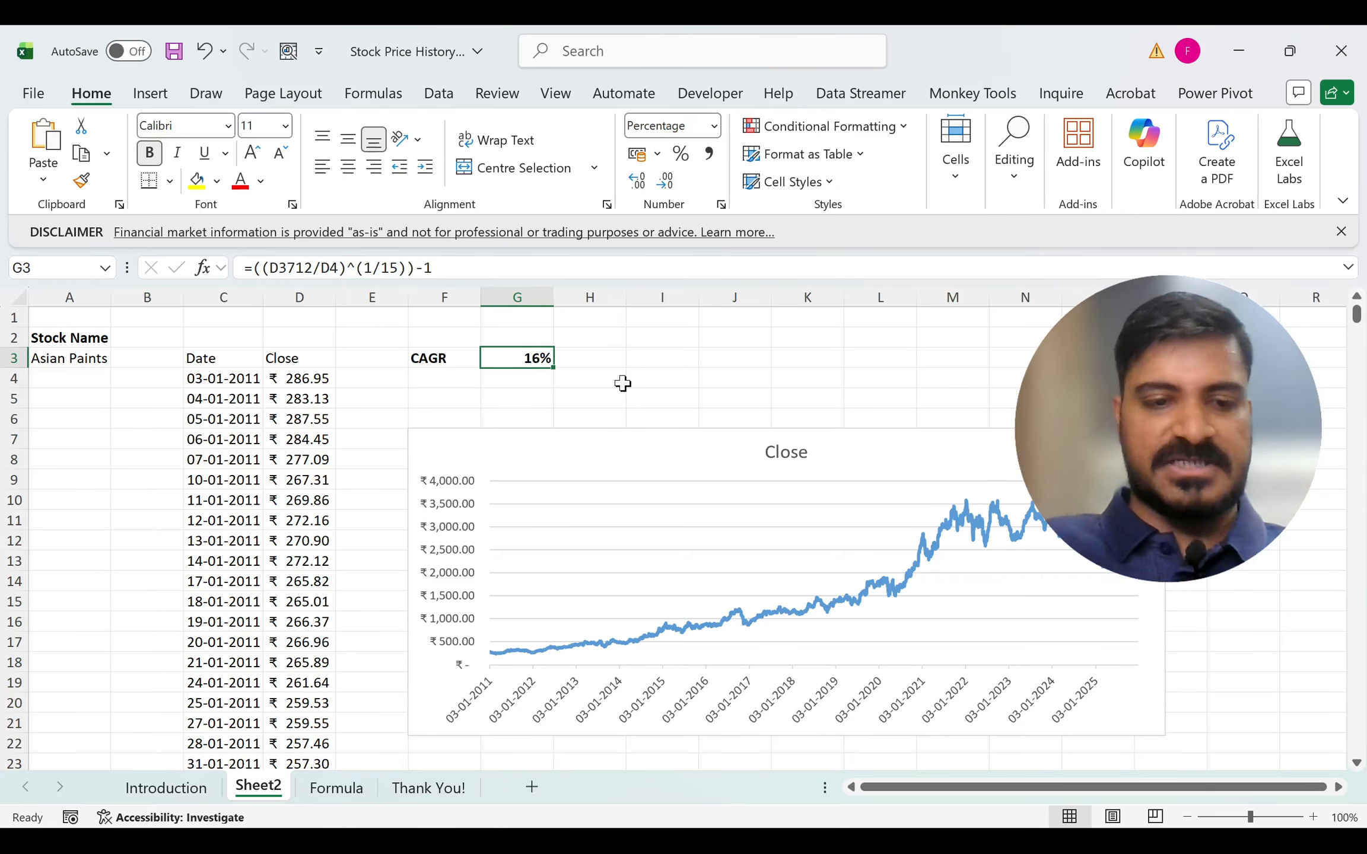
Step: On the Formula sheet, correct the CAGR formula in J2 to use an exponent of 1/15
key(ctrl+Page_Up)
key(ctrl+Page_Down)
key(ctrl+Page_Down)
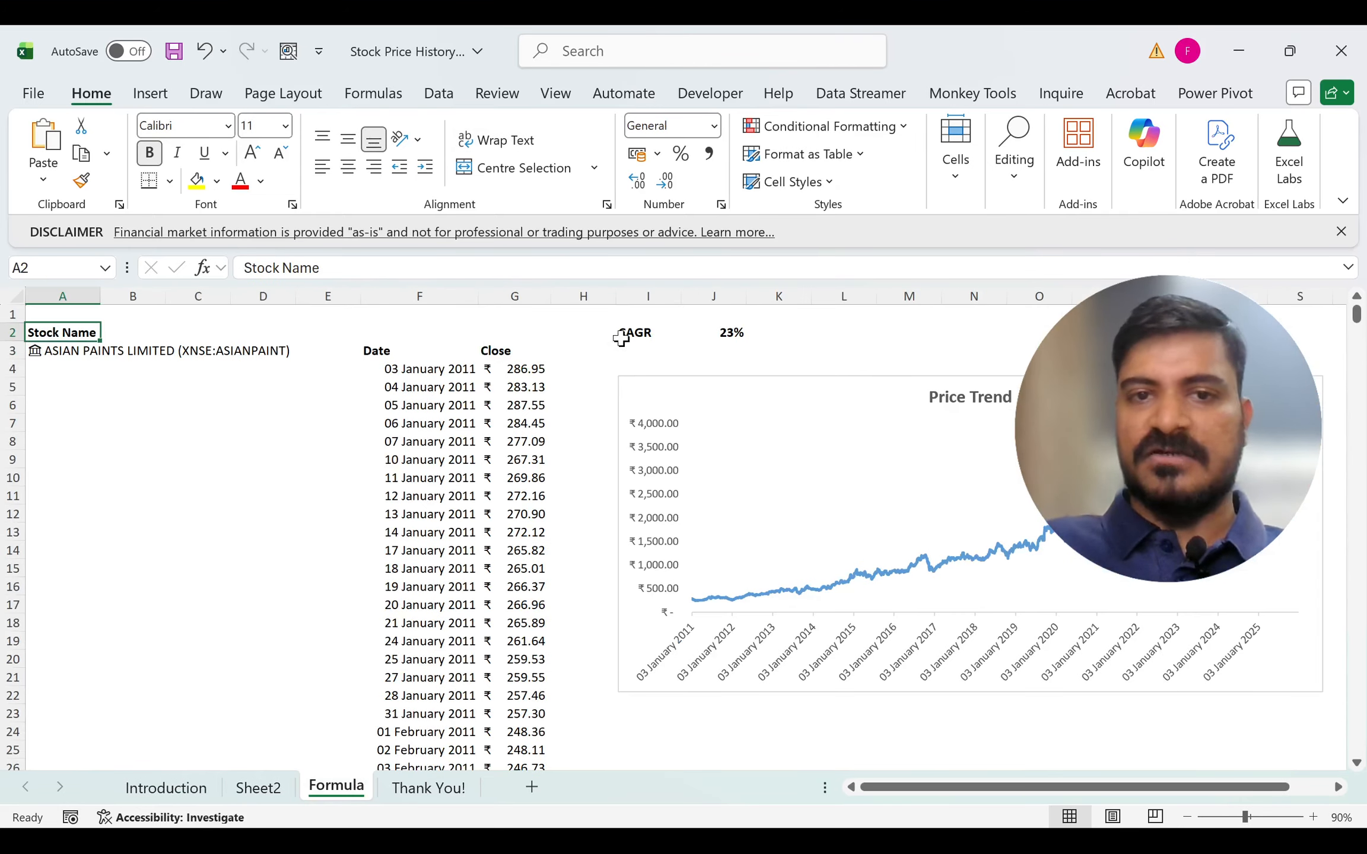
click(731, 331)
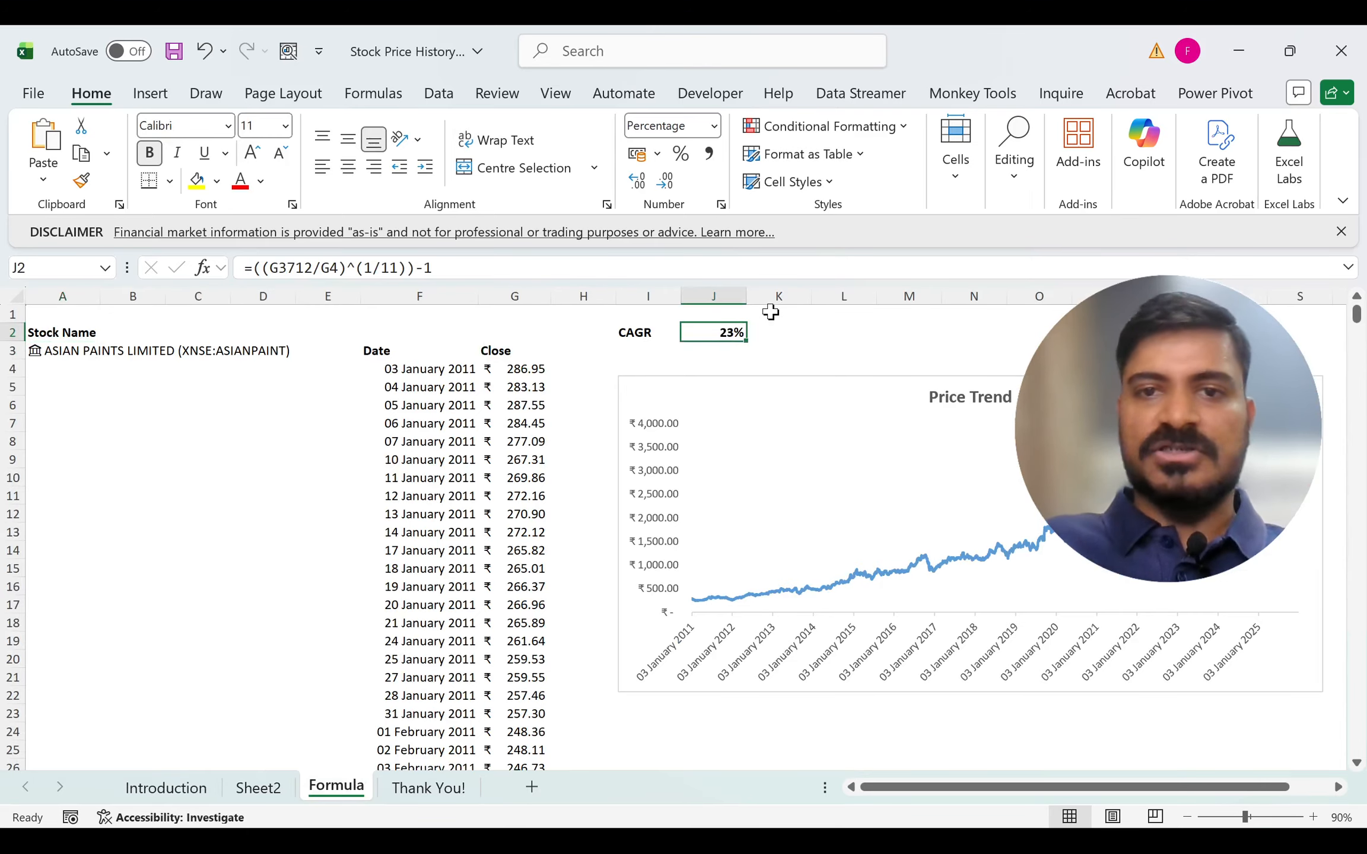
click(398, 268)
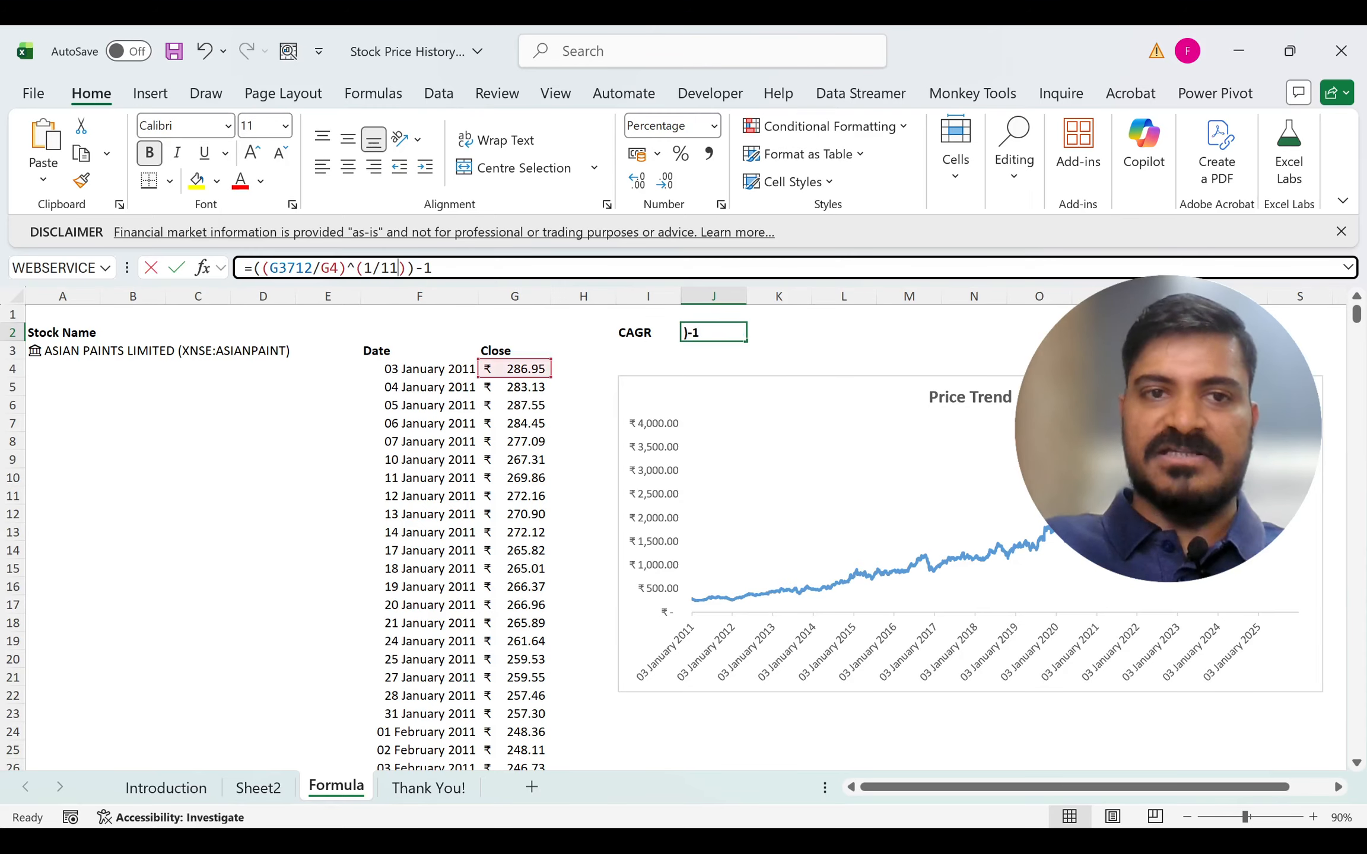
key(BackSpace)
text(5)
key(Return)
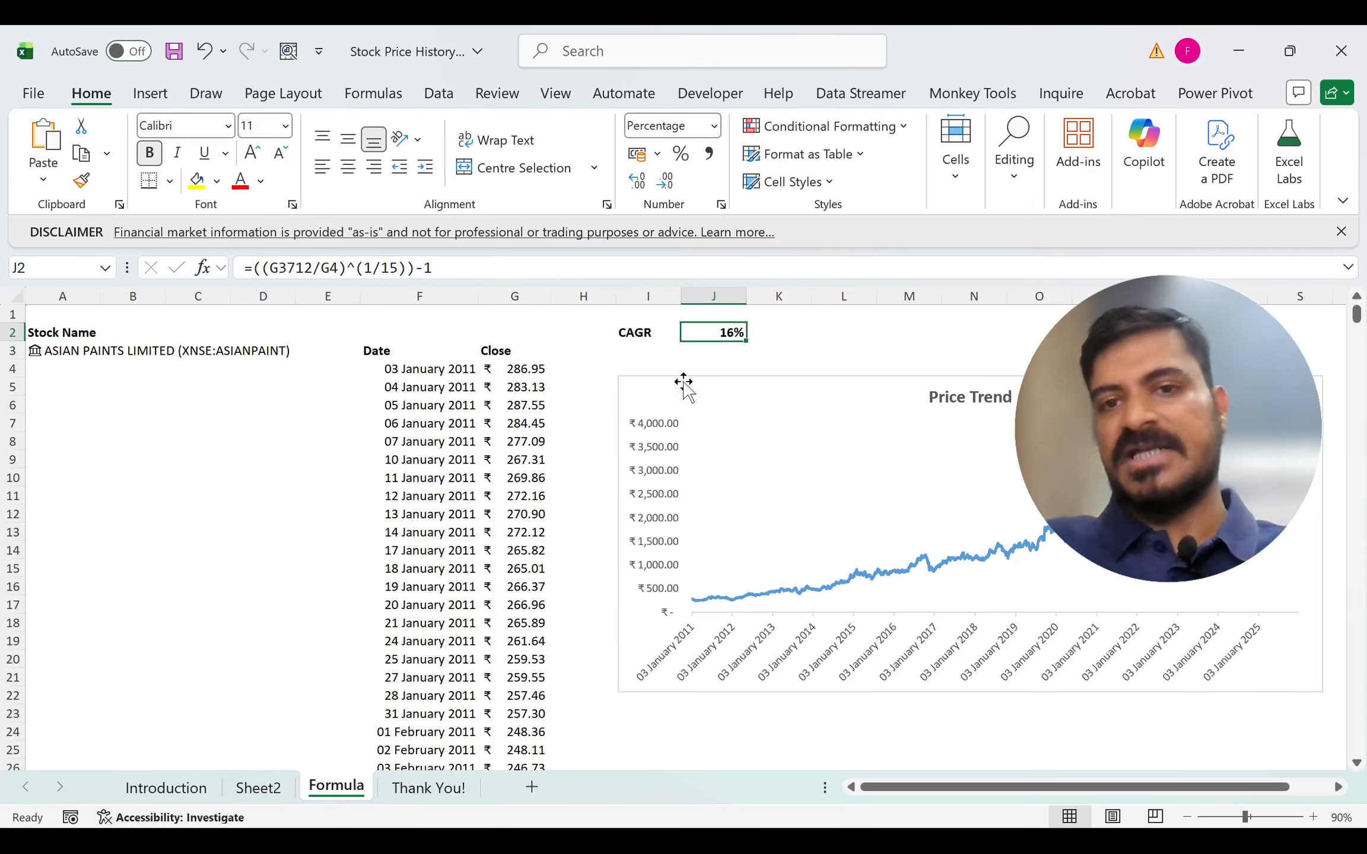